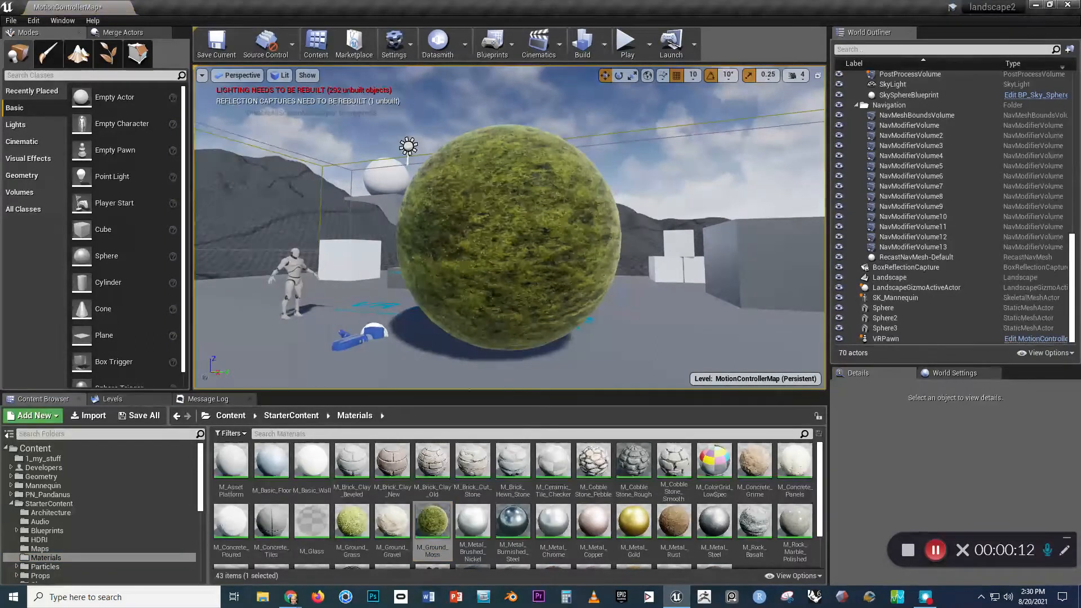
Apply the M_CobbleStone_Rough material to the large sphere and replace it with M_ColorGrid_LowSpec.
drag(633, 461, 510, 247)
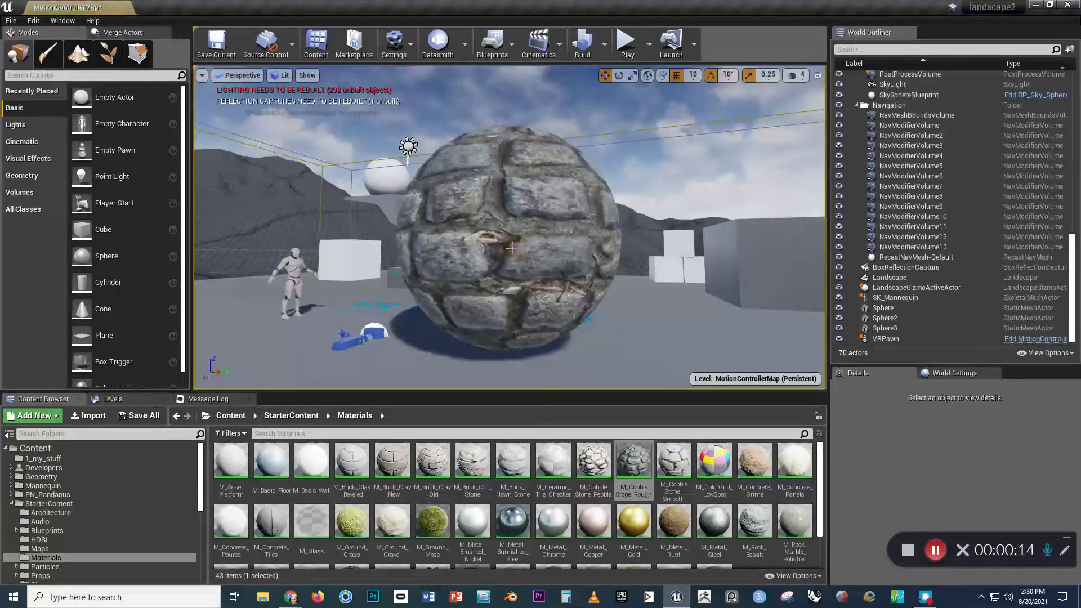
drag(714, 463, 534, 260)
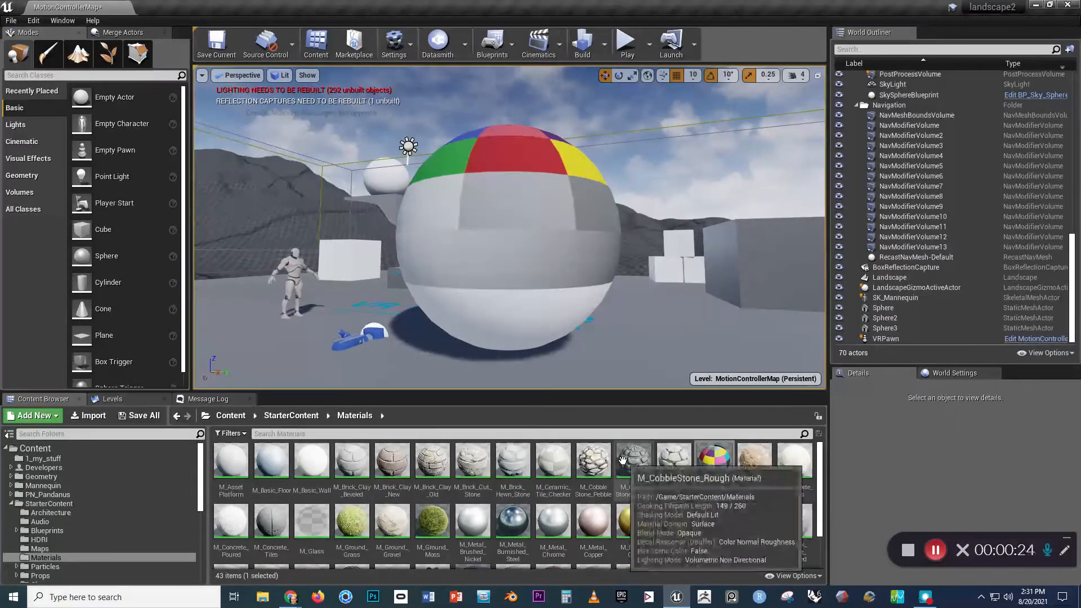
Open the M_CobbleStone_Rough material and survey its whole node network, from the output node back to the texture groups.
double_click(622, 460)
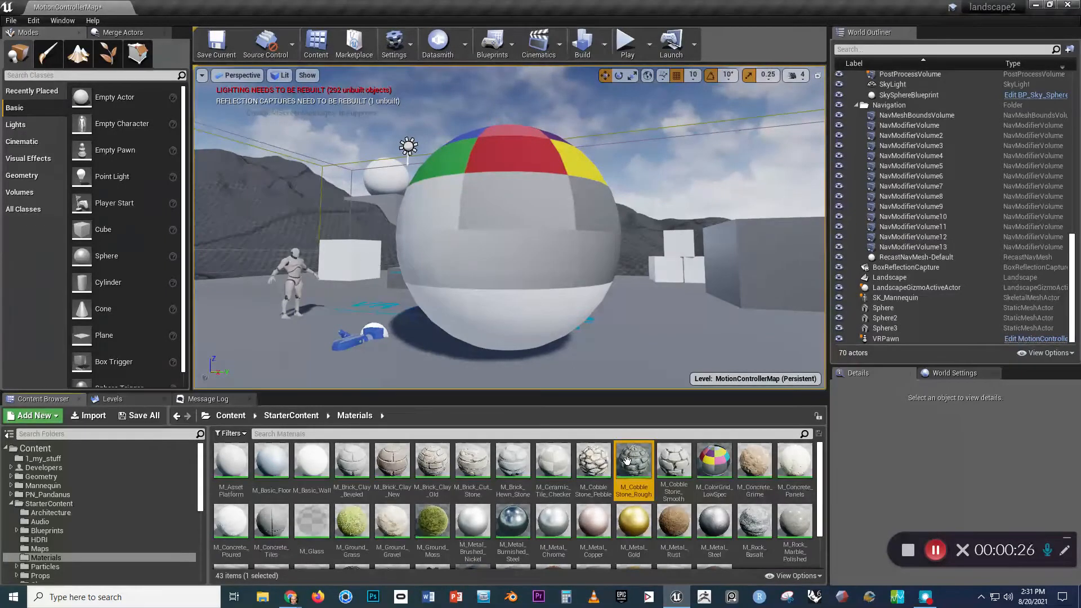
scroll(552, 351, down, 4)
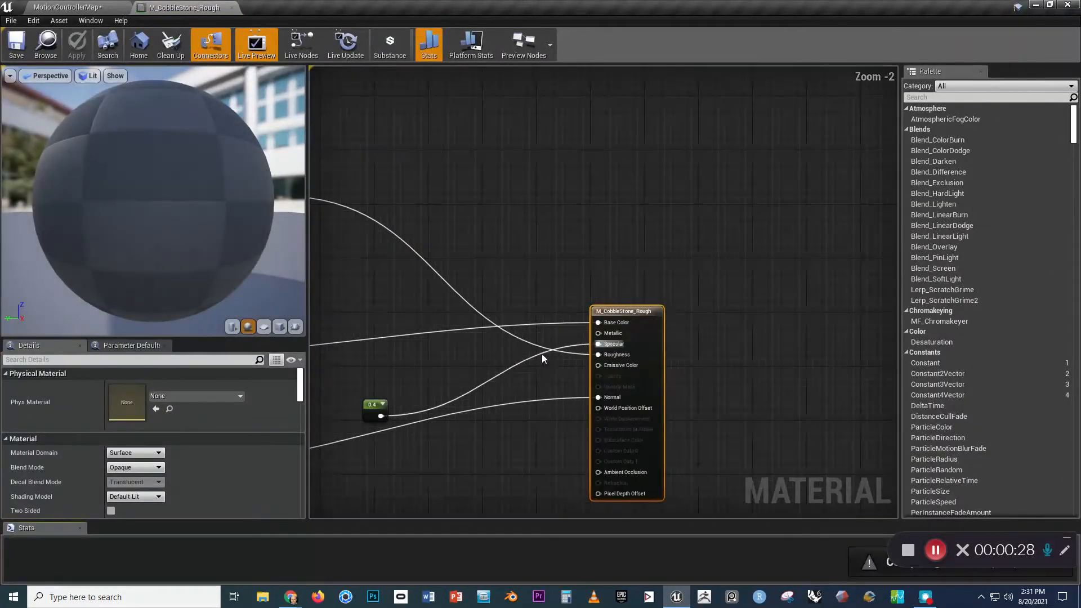
scroll(541, 353, down, 4)
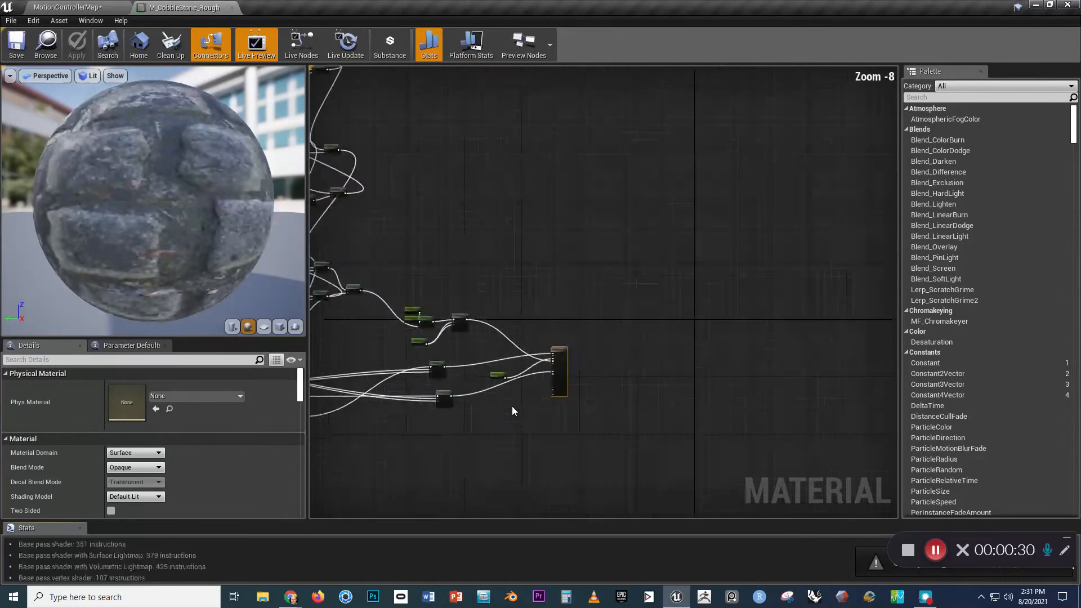
right_drag(502, 437, 750, 452)
right_drag(494, 466, 625, 496)
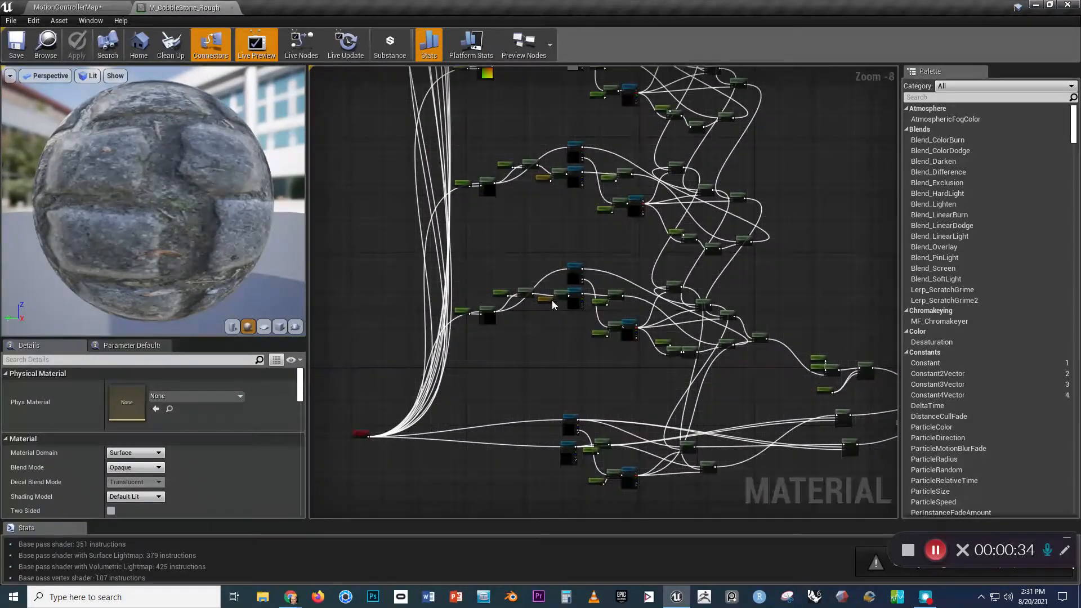
right_drag(551, 201, 538, 231)
scroll(549, 201, up, 3)
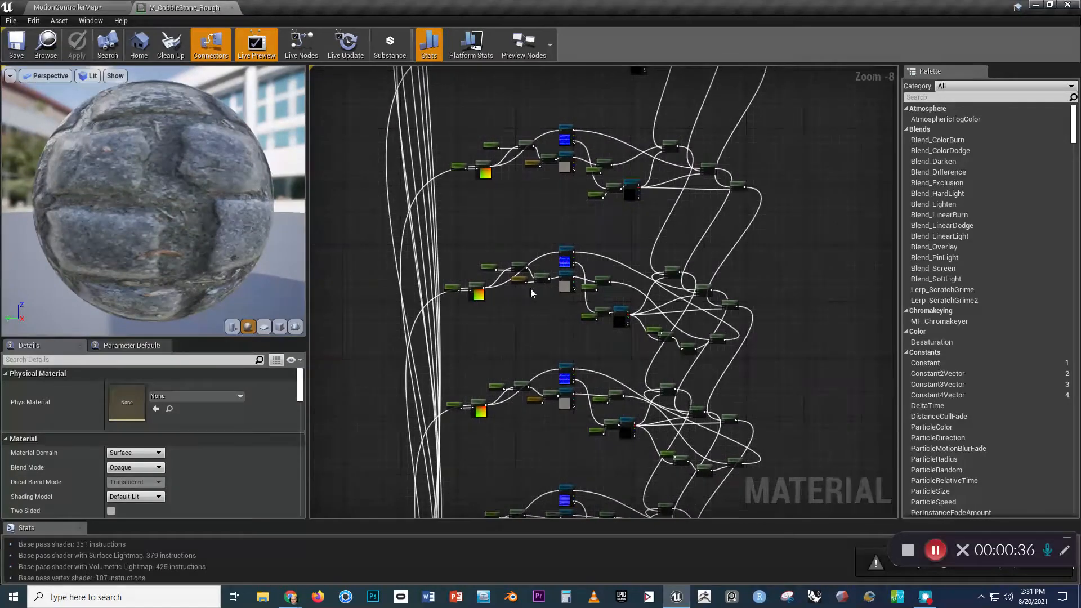
Examine one texture group up close, including its NormalTexture, DiffuseTexture, CutOutGradient and Clamp nodes.
scroll(556, 298, up, 2)
right_drag(593, 361, 564, 232)
right_drag(626, 484, 614, 280)
scroll(587, 401, up, 2)
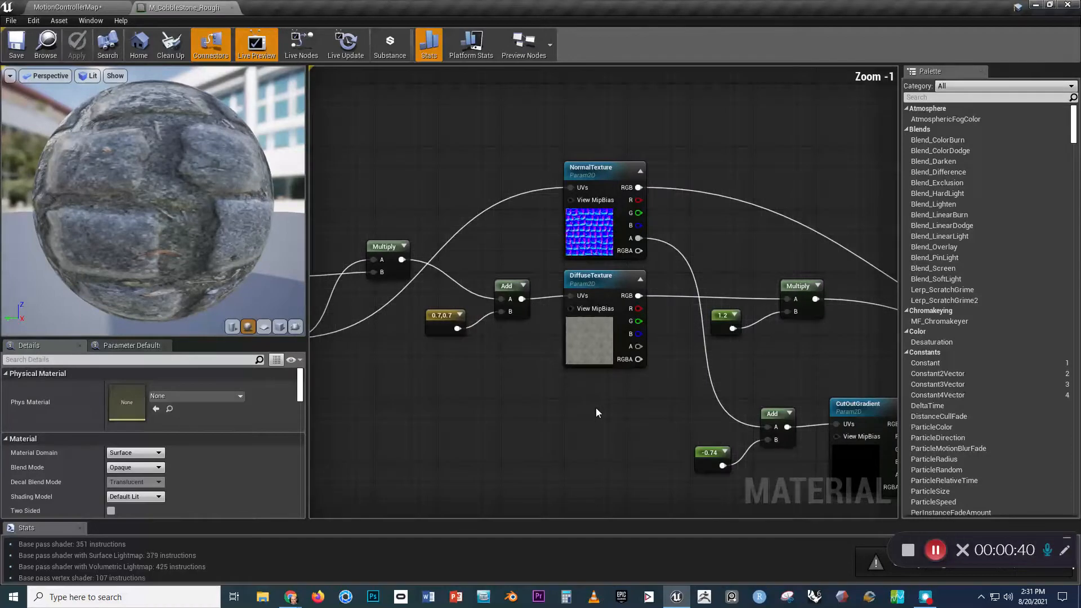
right_drag(605, 416, 535, 371)
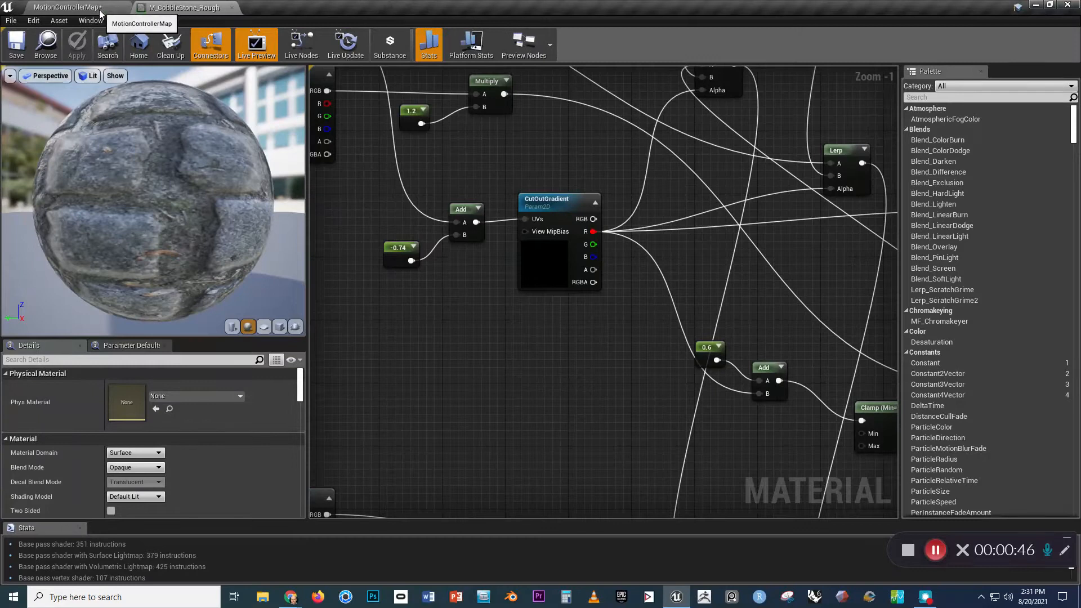
right_drag(629, 356, 585, 198)
right_drag(622, 368, 617, 248)
right_drag(680, 360, 595, 281)
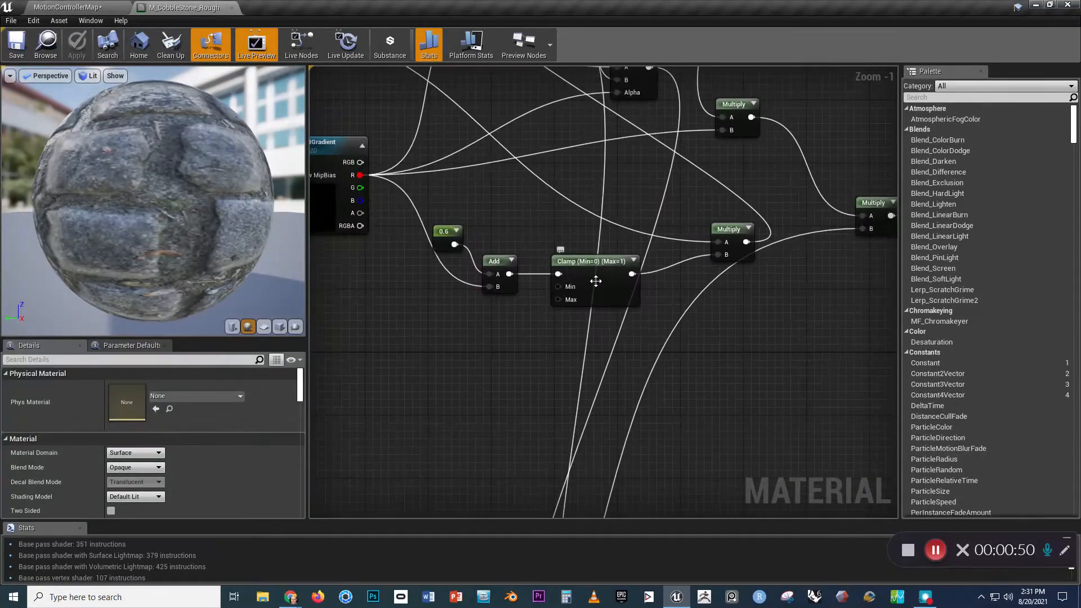
Go back to the MotionControllerMap level, look into the StarterContent Textures folder and return to the Materials folder.
click(97, 8)
right_drag(541, 257, 540, 258)
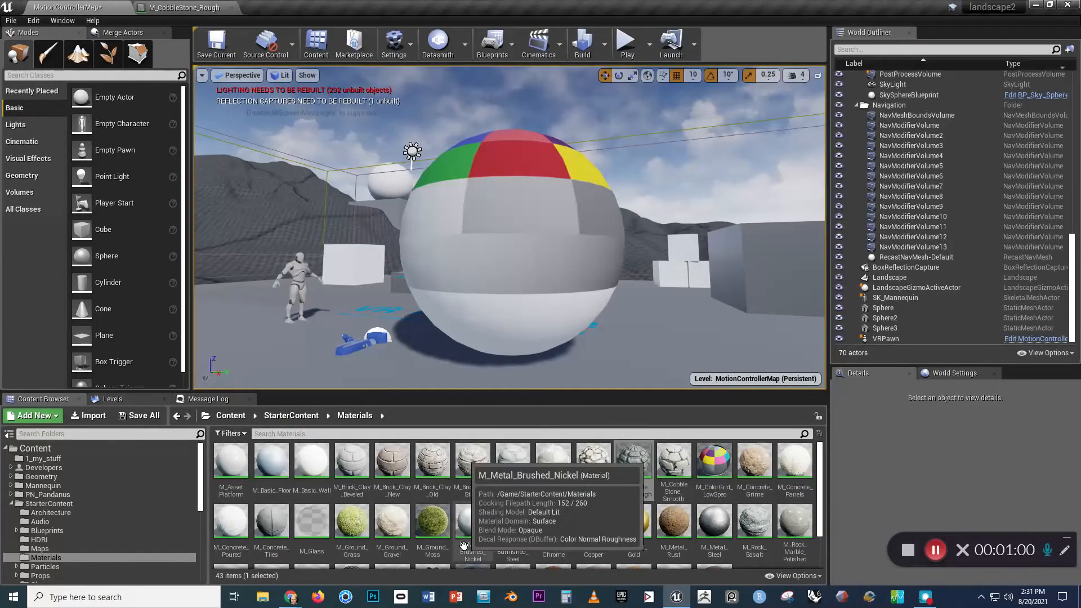
scroll(88, 532, down, 1)
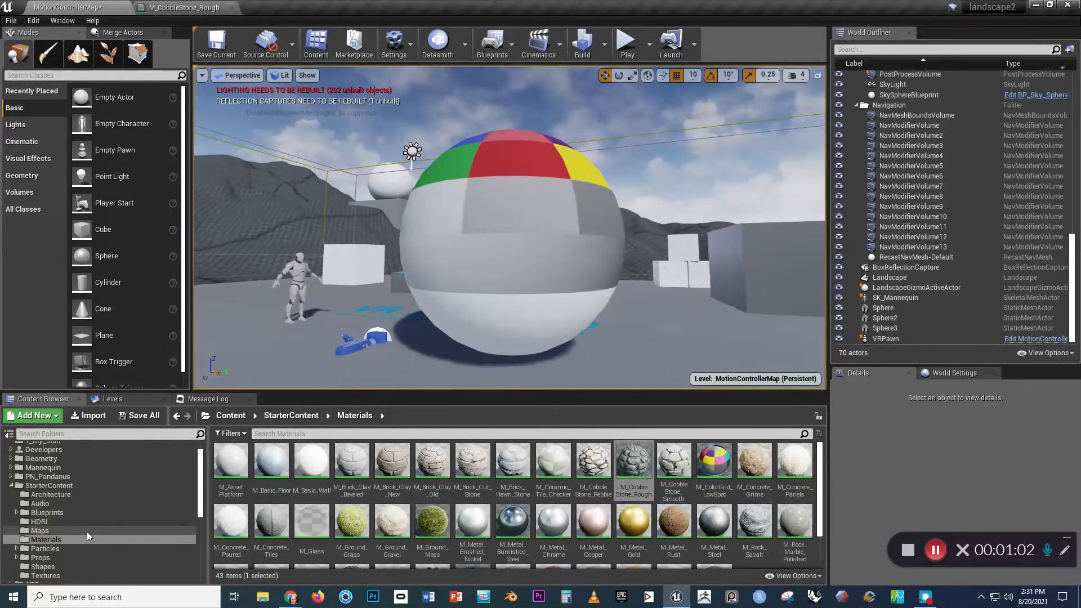
click(75, 575)
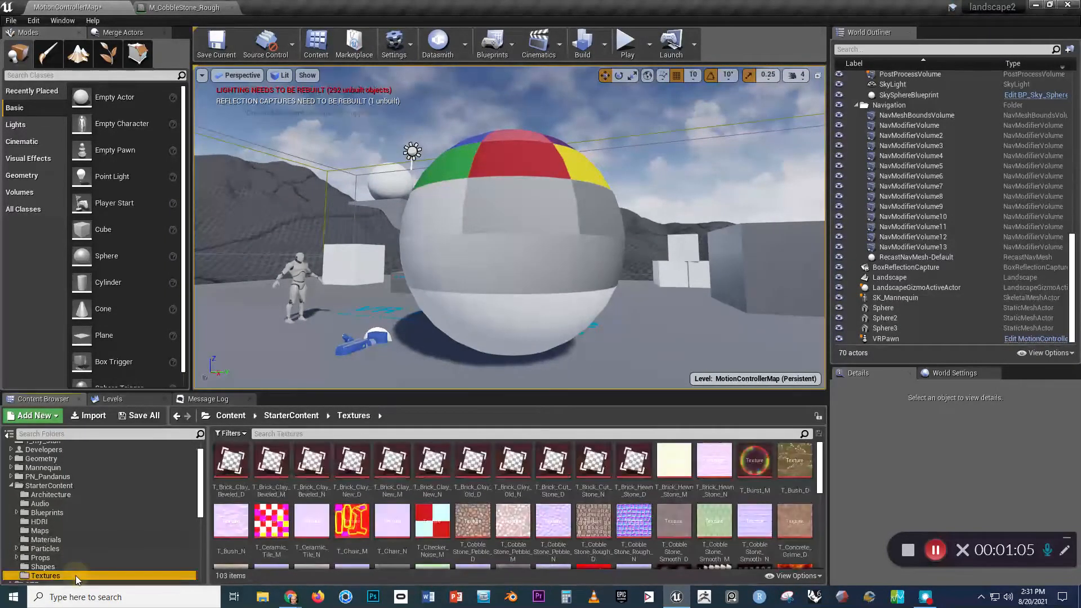
click(70, 541)
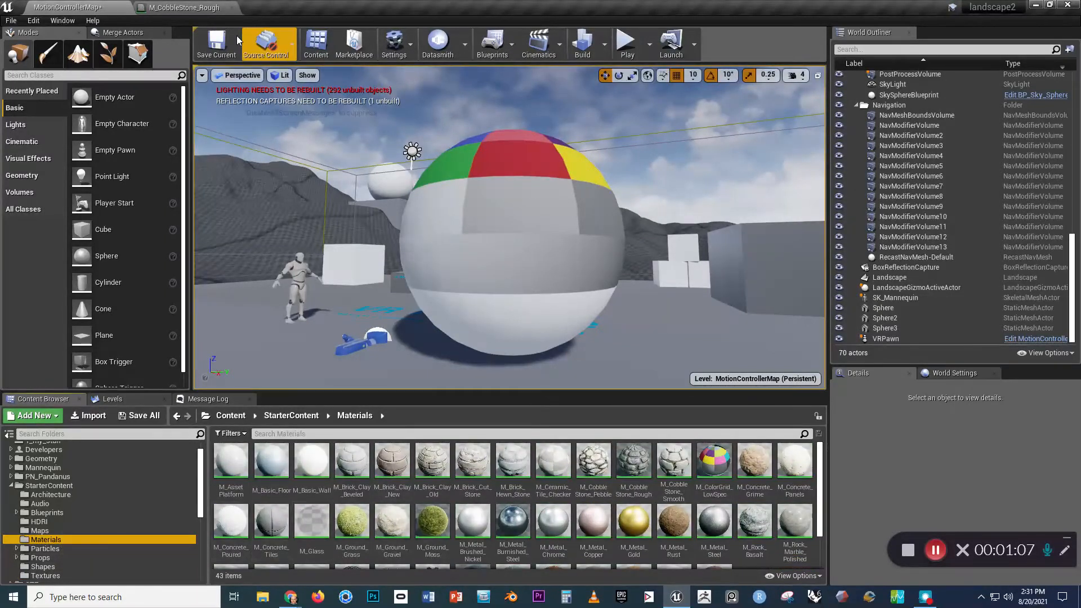
Reopen the M_CobbleStone_Rough graph and examine how its NormalTexture and DiffuseTexture nodes are wired.
click(189, 7)
right_drag(465, 311, 567, 425)
right_drag(579, 205, 504, 454)
right_drag(629, 291, 478, 455)
right_drag(548, 183, 743, 292)
right_drag(491, 353, 535, 339)
scroll(598, 316, down, 3)
right_drag(598, 316, 653, 248)
scroll(466, 350, up, 3)
scroll(466, 349, up, 1)
right_drag(466, 350, 520, 277)
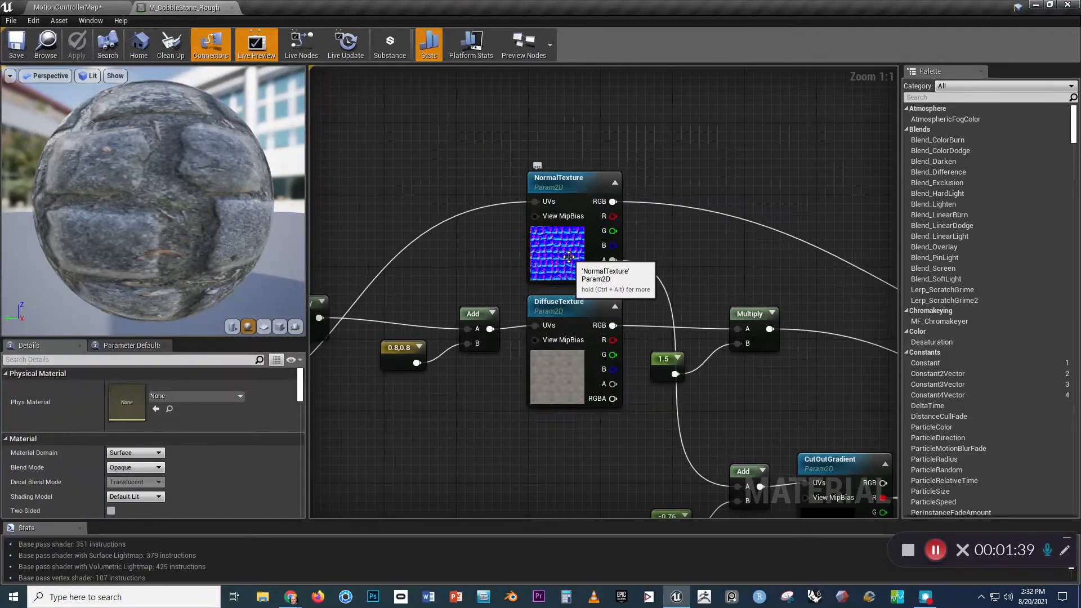
drag(204, 191, 207, 172)
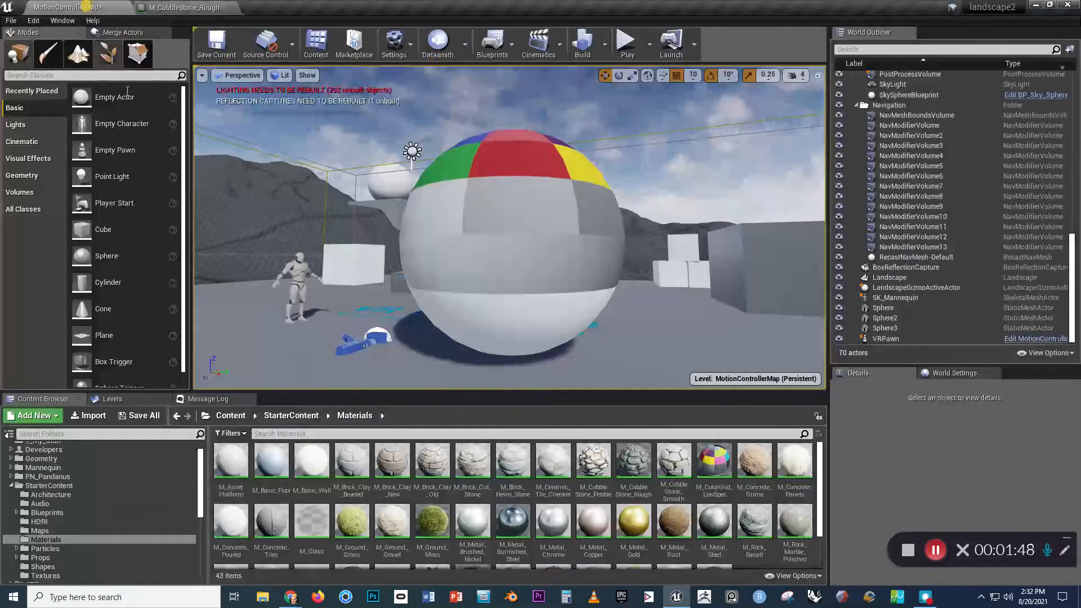
Return to the level and look through the cobblestone textures in the StarterContent Textures folder.
click(73, 7)
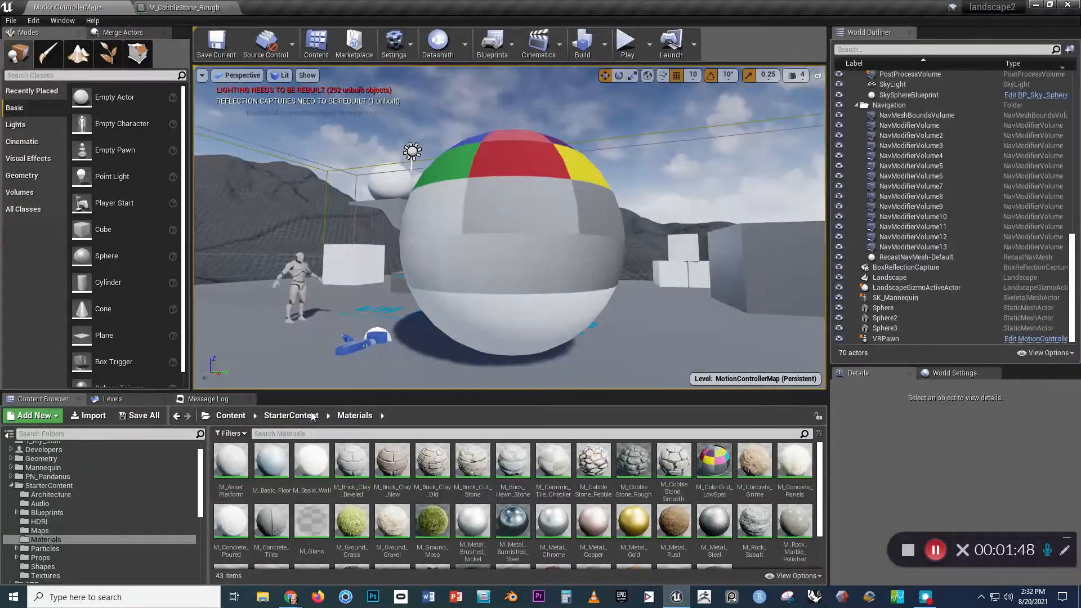
click(45, 575)
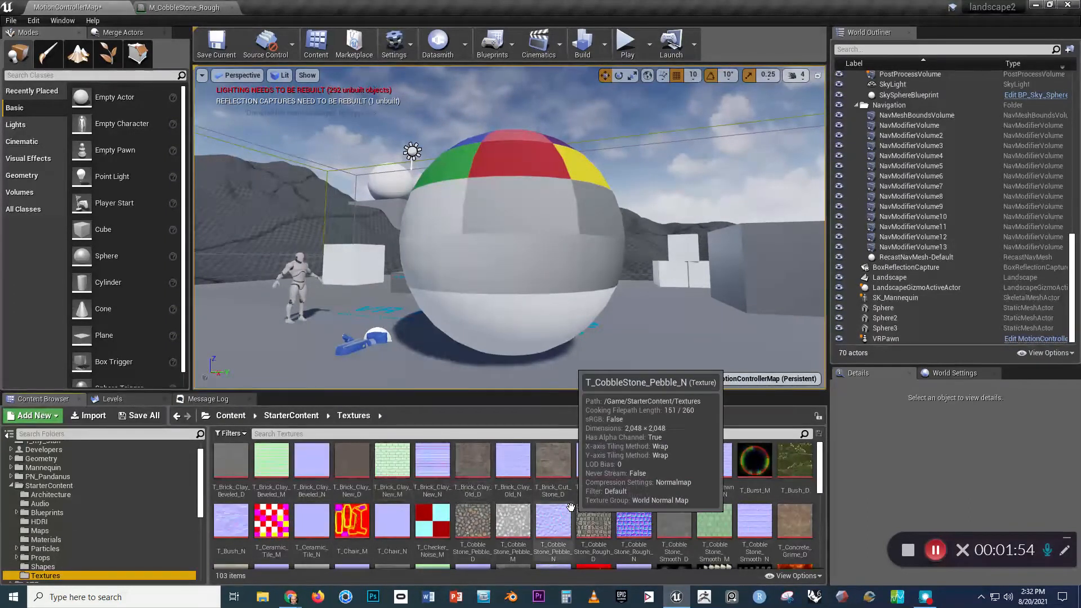
scroll(571, 507, down, 1)
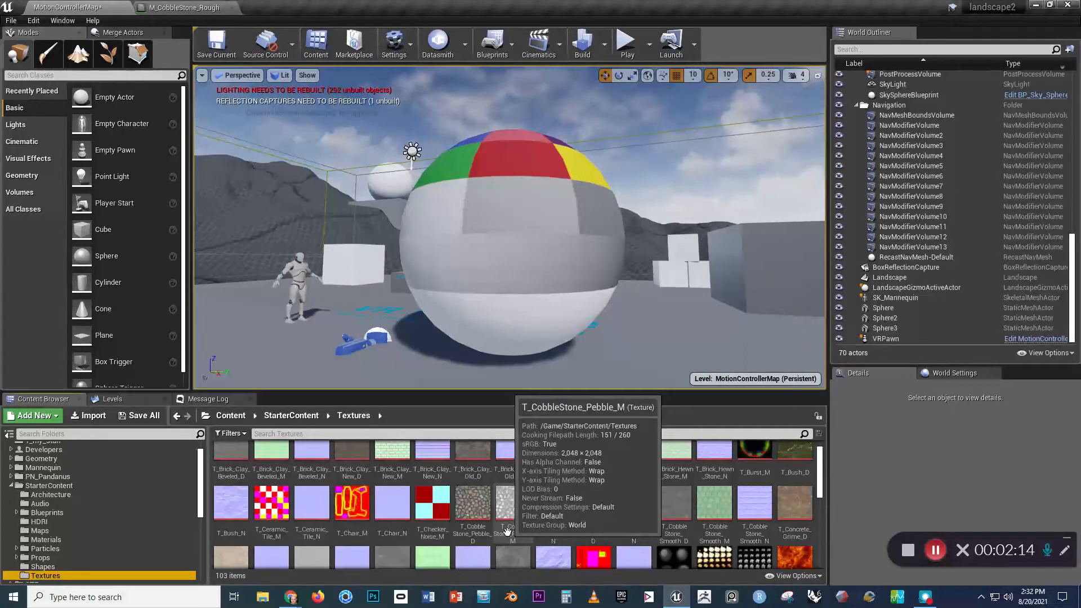
scroll(507, 530, down, 1)
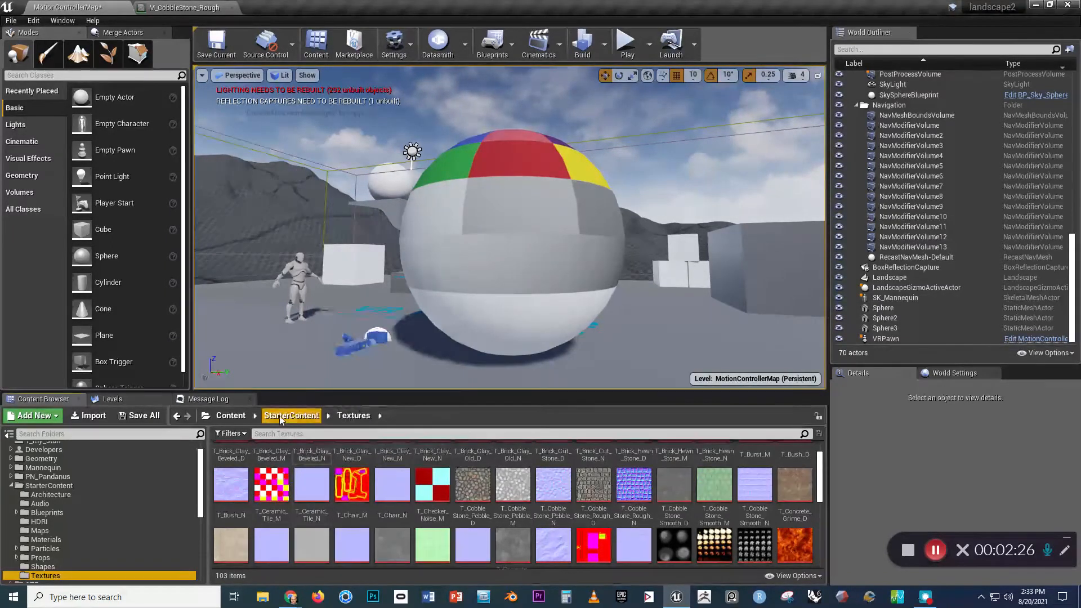
Create a new material named simple_material1 in the 1_my_stuff content folder.
click(237, 421)
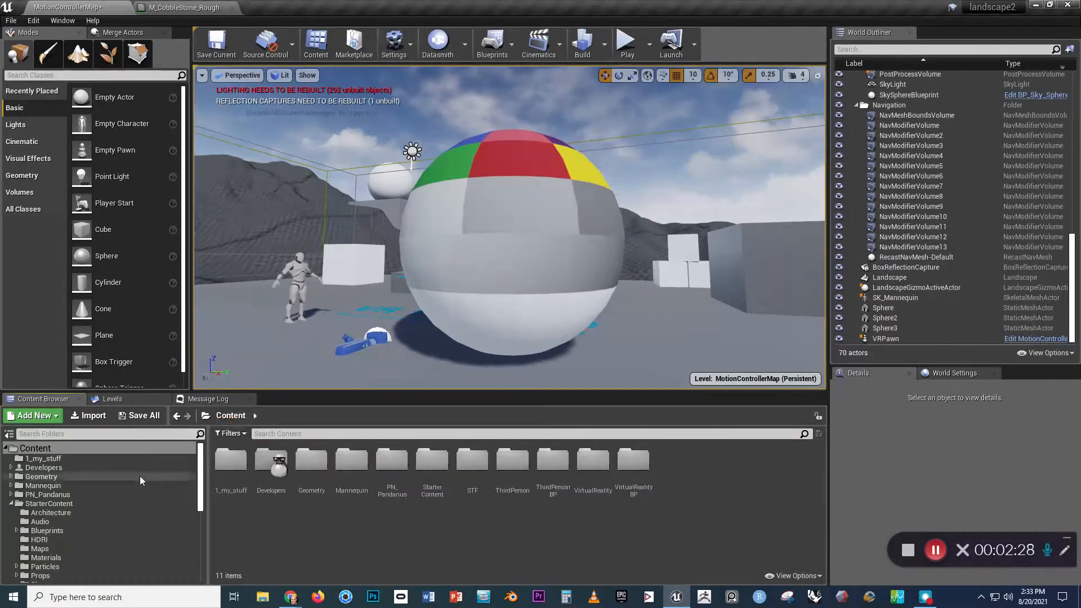
click(90, 459)
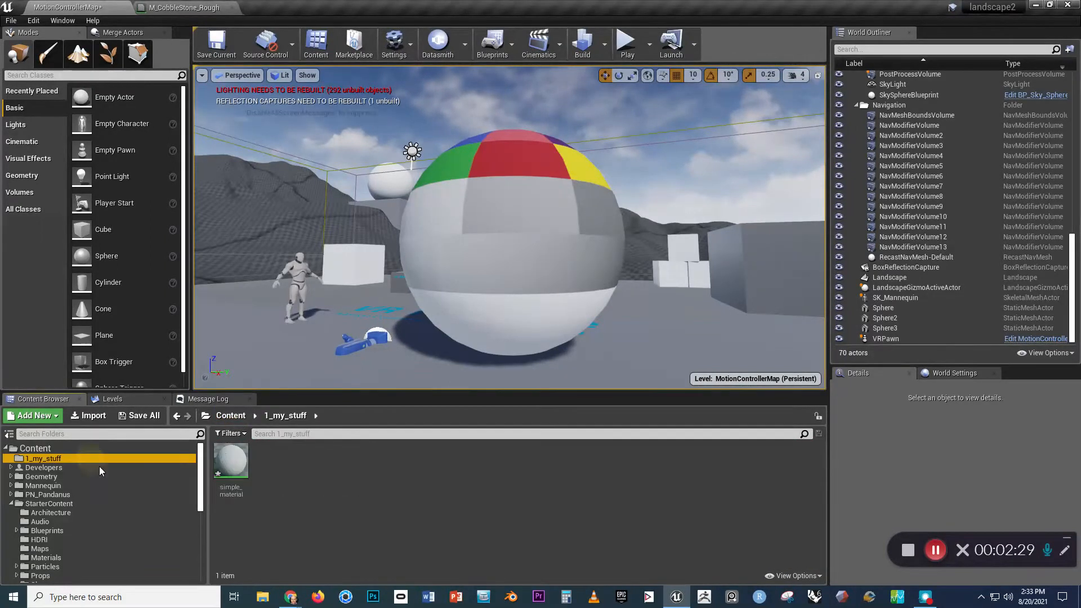
right_click(268, 472)
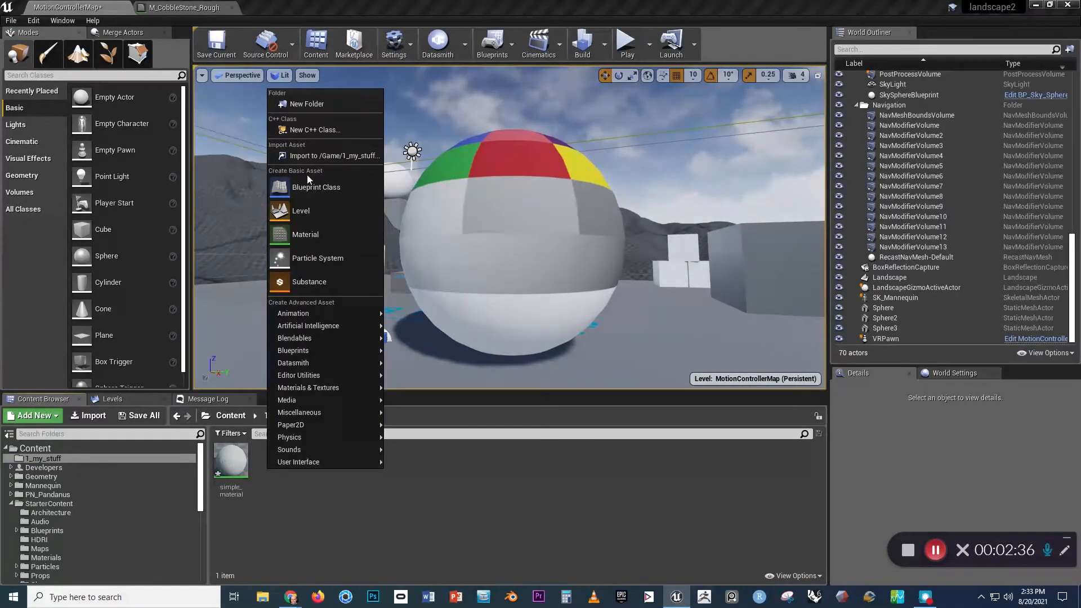
click(302, 241)
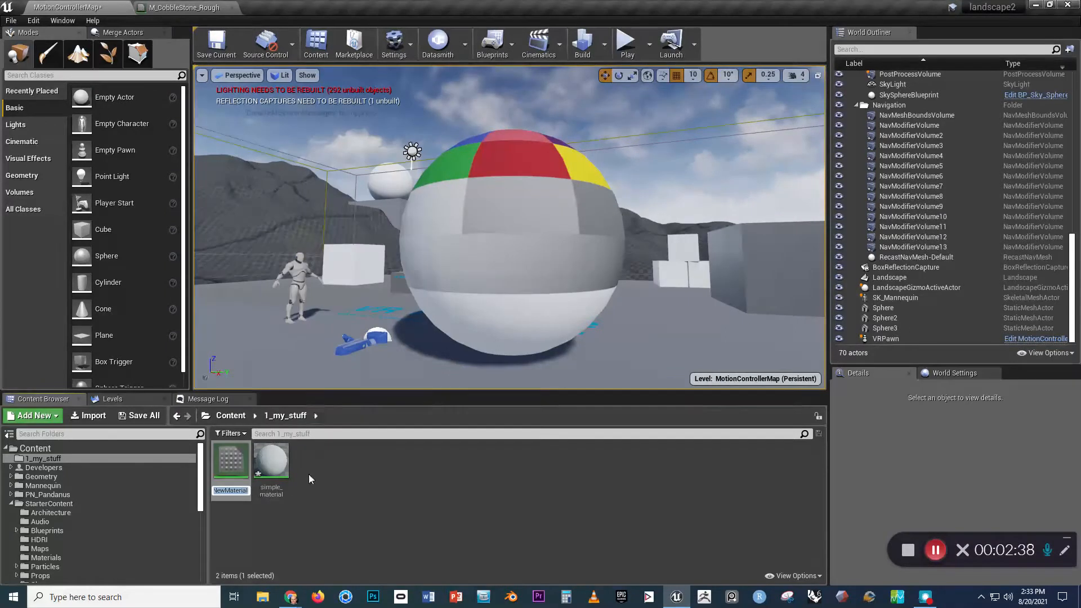
text(simpl)
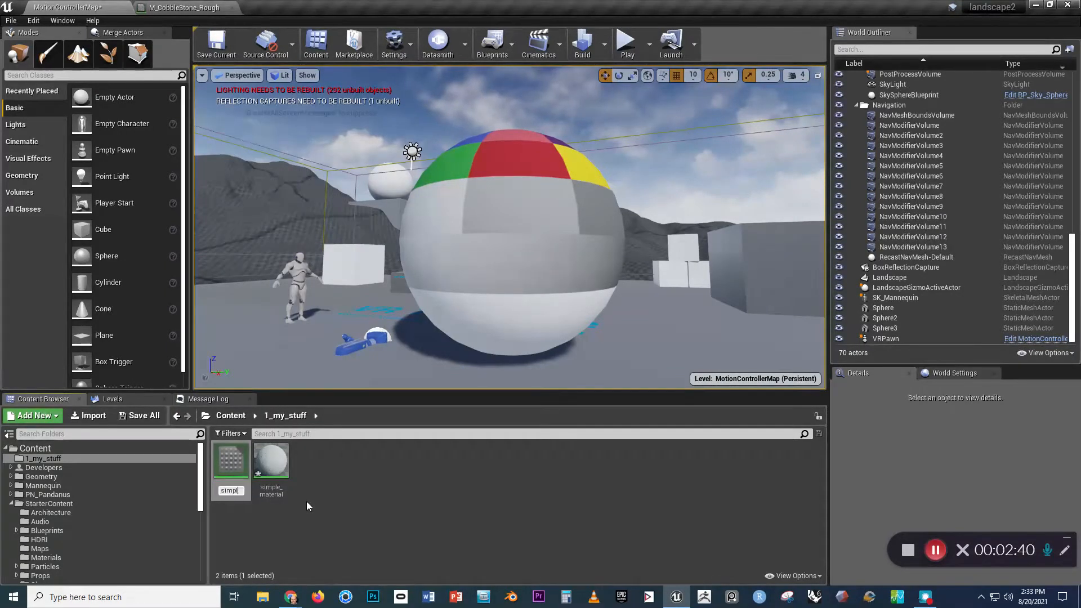
text(e_mater)
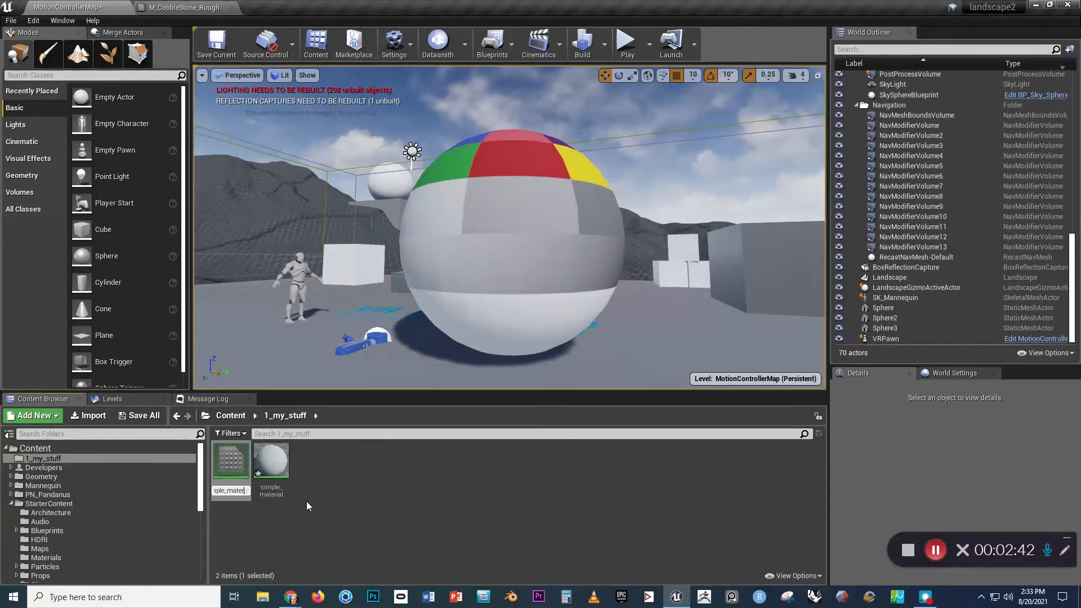
text(ial1)
key(Return)
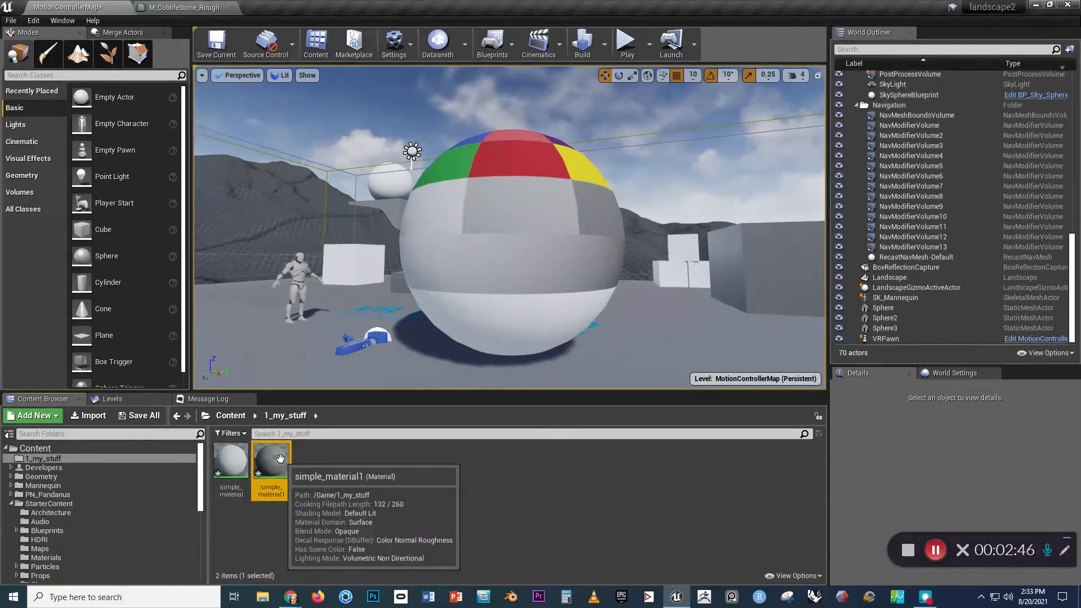
Open simple_material1 for editing with its output node and preview sphere in view.
double_click(279, 458)
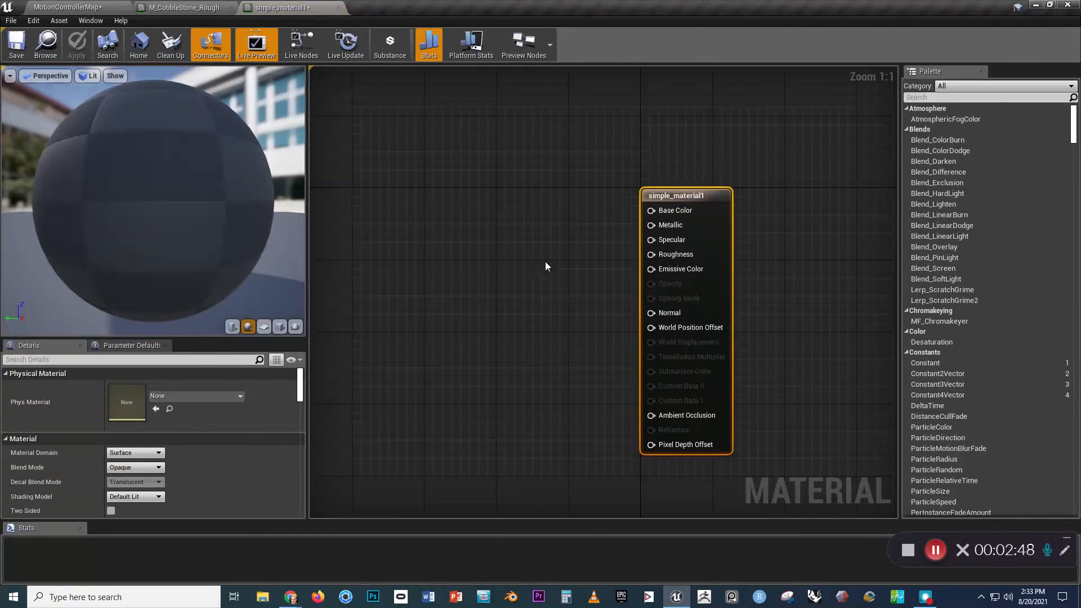
drag(121, 195, 106, 157)
right_drag(521, 174, 522, 178)
right_drag(617, 228, 586, 225)
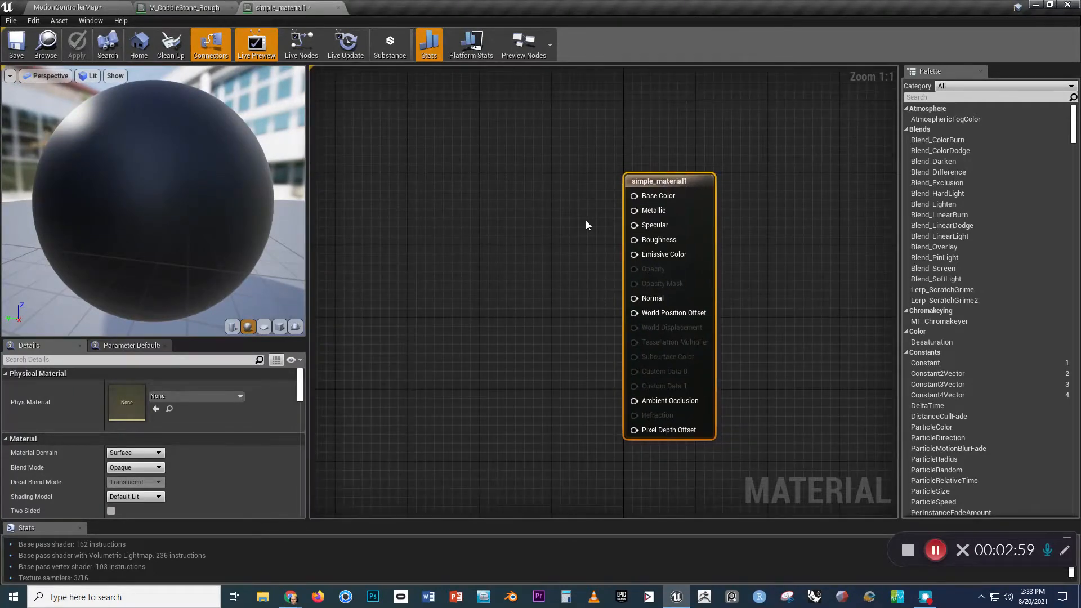
Add a Constant3Vector node, connect it to Base Color and place it up and away from the output node.
click(507, 174)
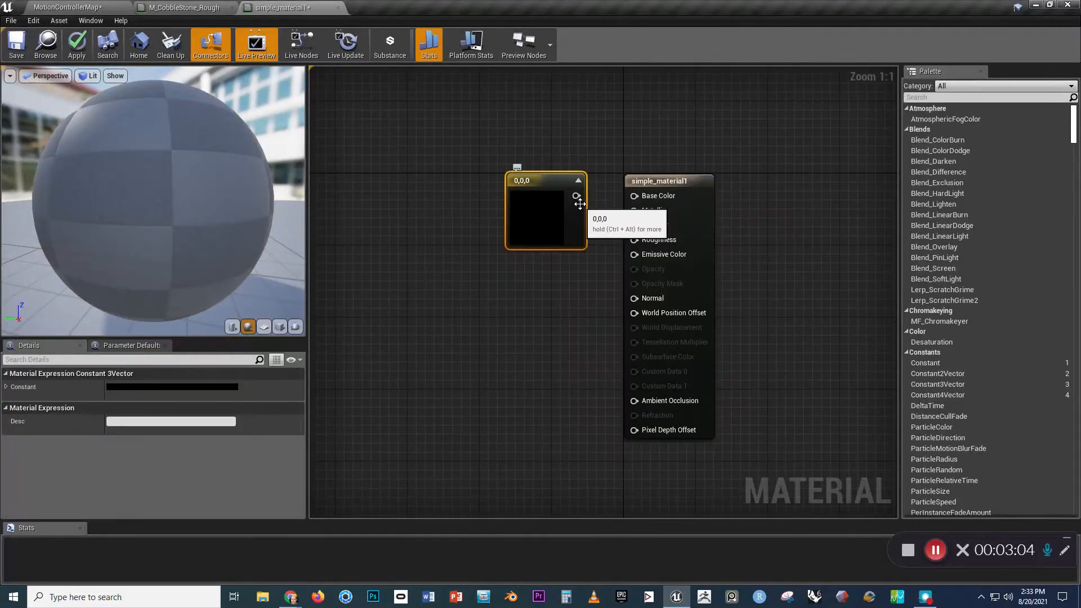
drag(575, 196, 635, 195)
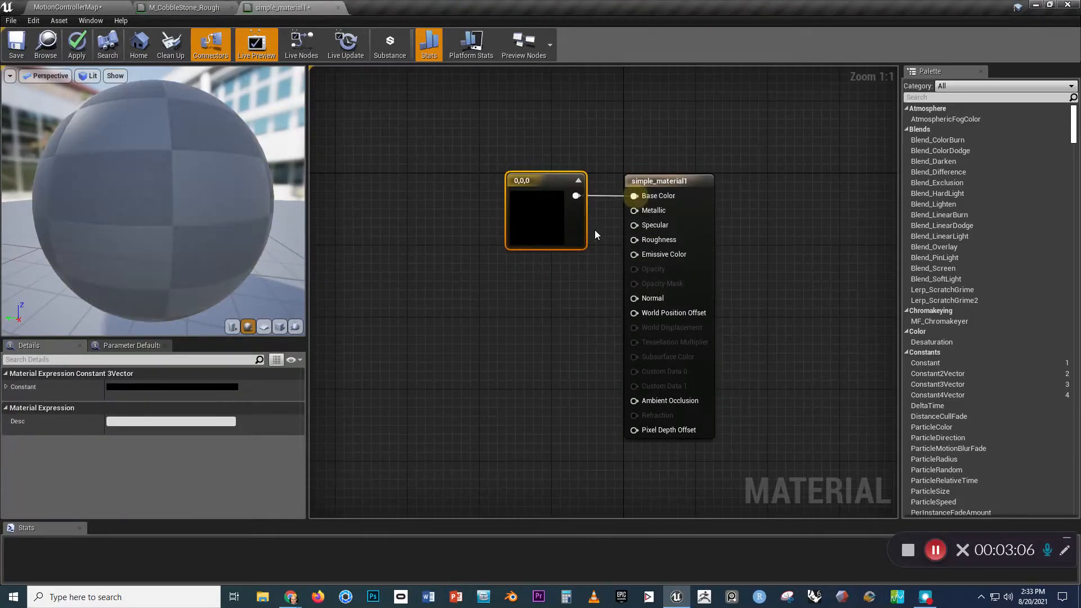
drag(542, 192, 516, 148)
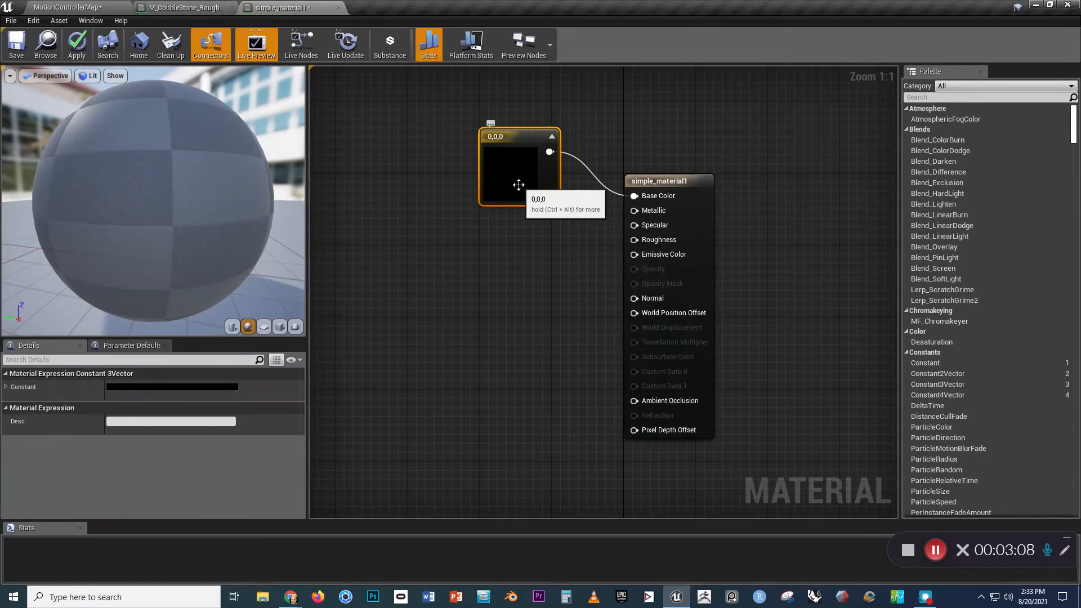
Set the Constant3Vector colour to a neutral grey with a value of 0.53125.
double_click(518, 184)
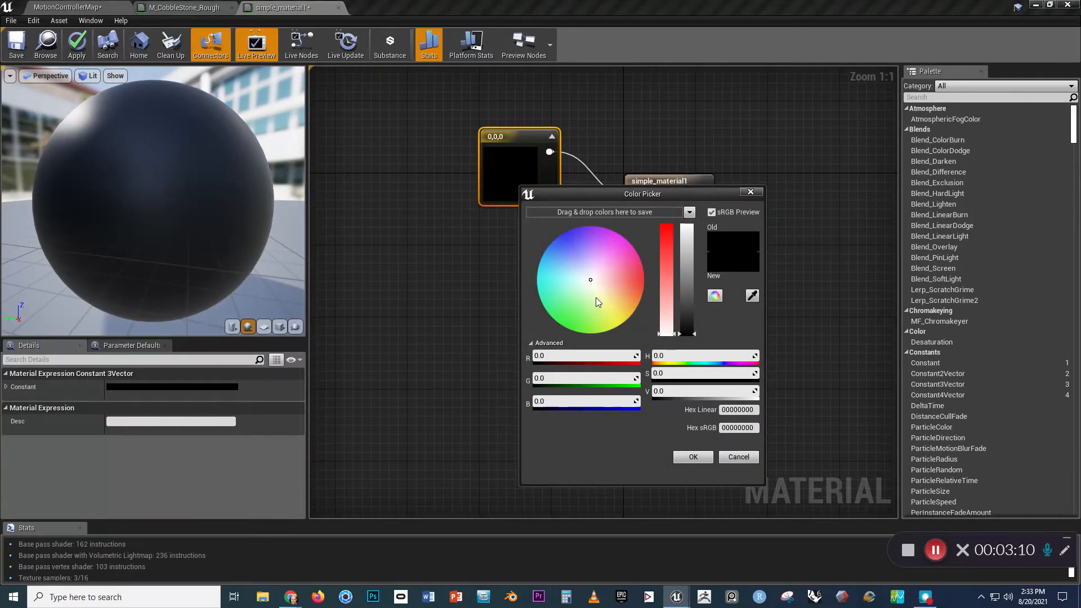
drag(695, 336, 694, 276)
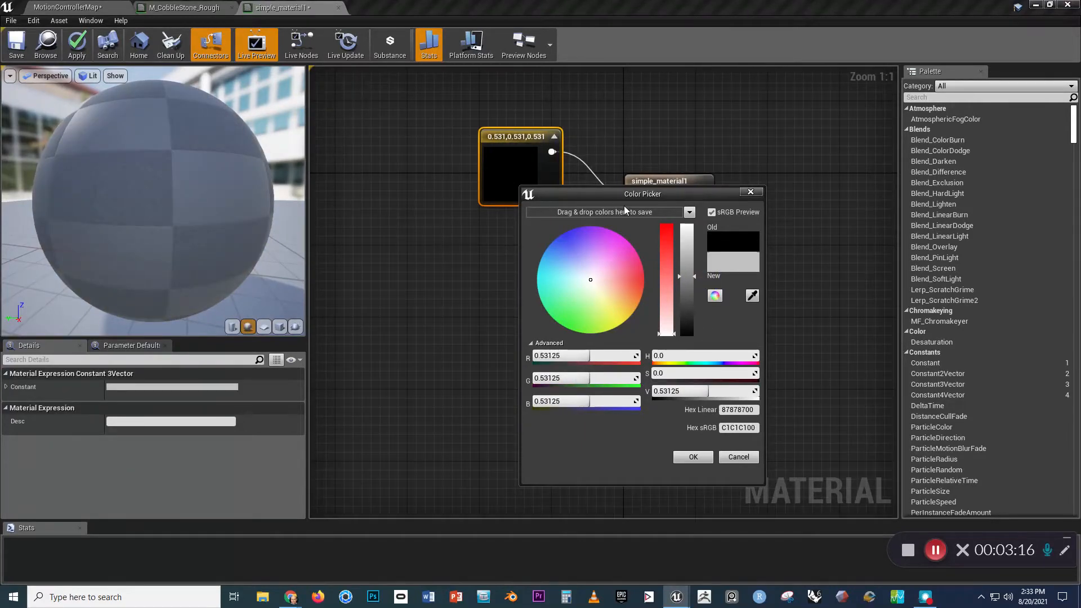
click(693, 456)
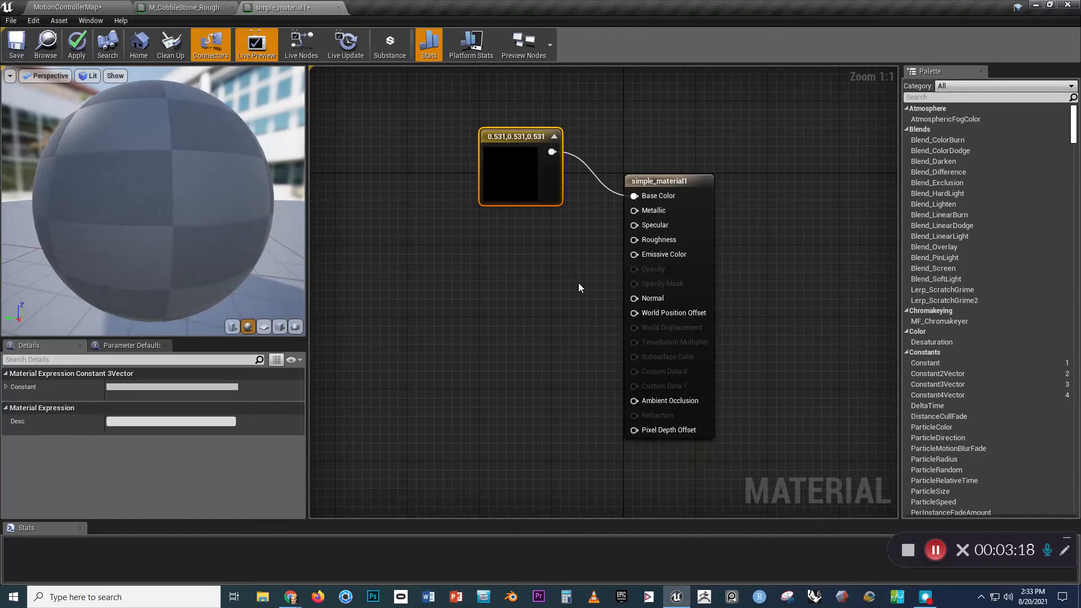
Shift the grey Constant3Vector node further away from the output node and inspect the preview sphere from another angle.
drag(498, 152, 471, 160)
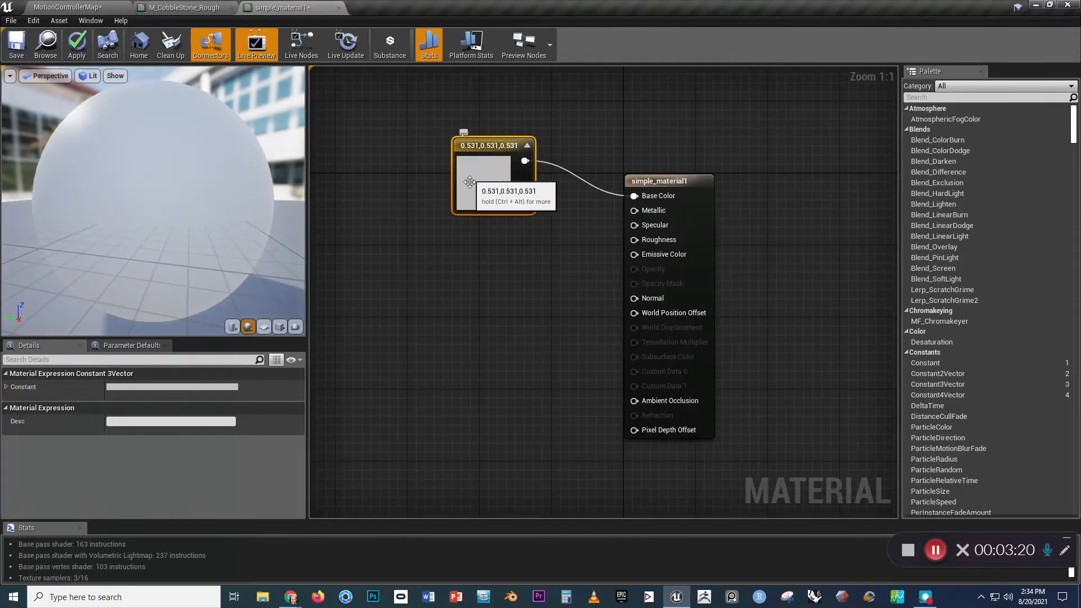
drag(231, 189, 232, 190)
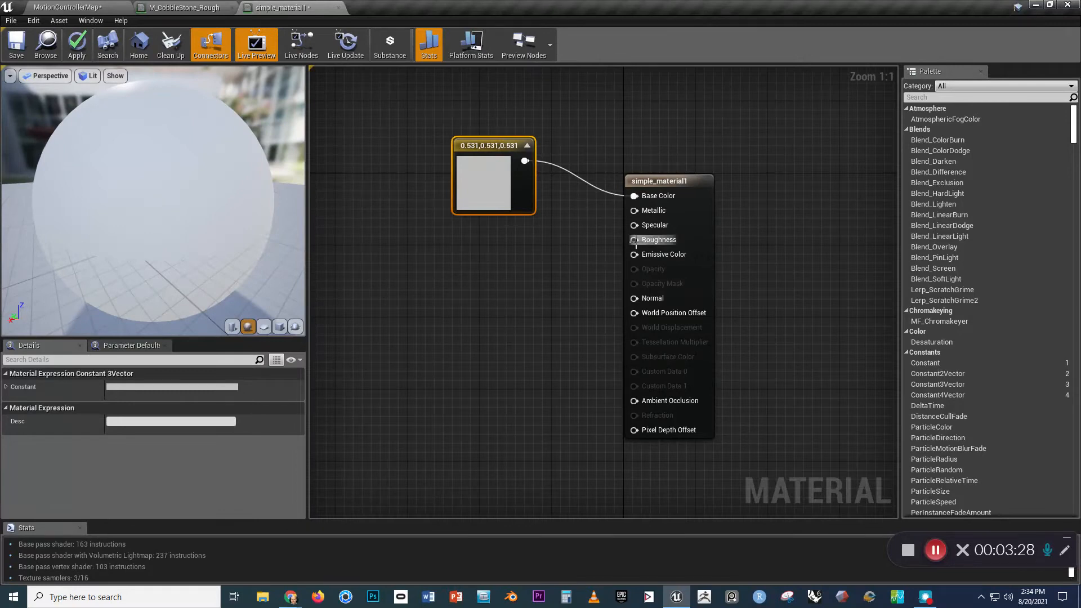
drag(170, 163, 170, 163)
drag(169, 158, 196, 165)
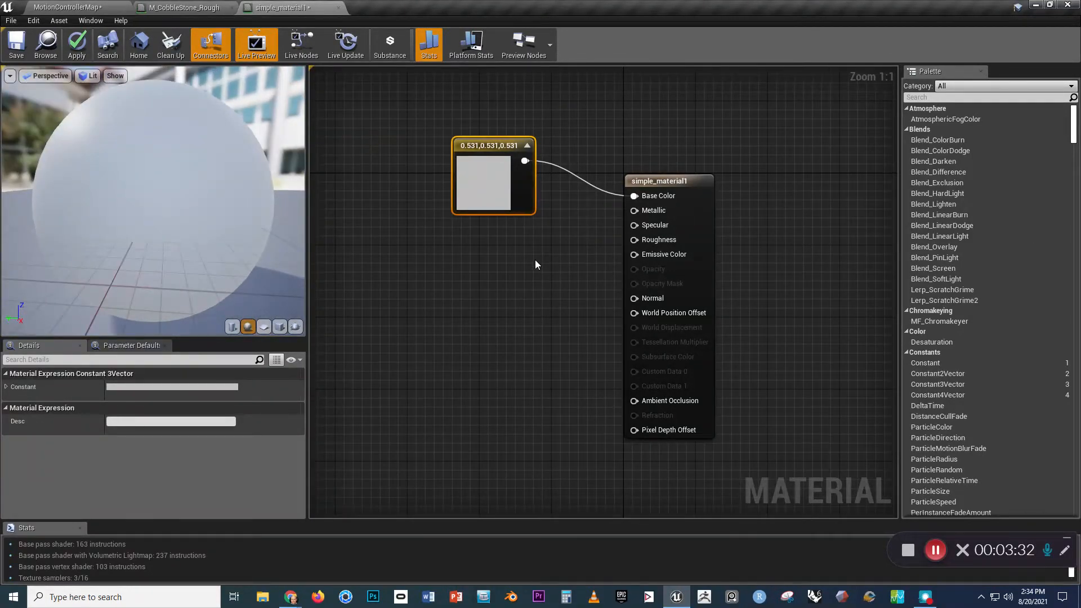
Add a Constant node below the grey colour node and connect it to the material's Roughness input.
click(515, 234)
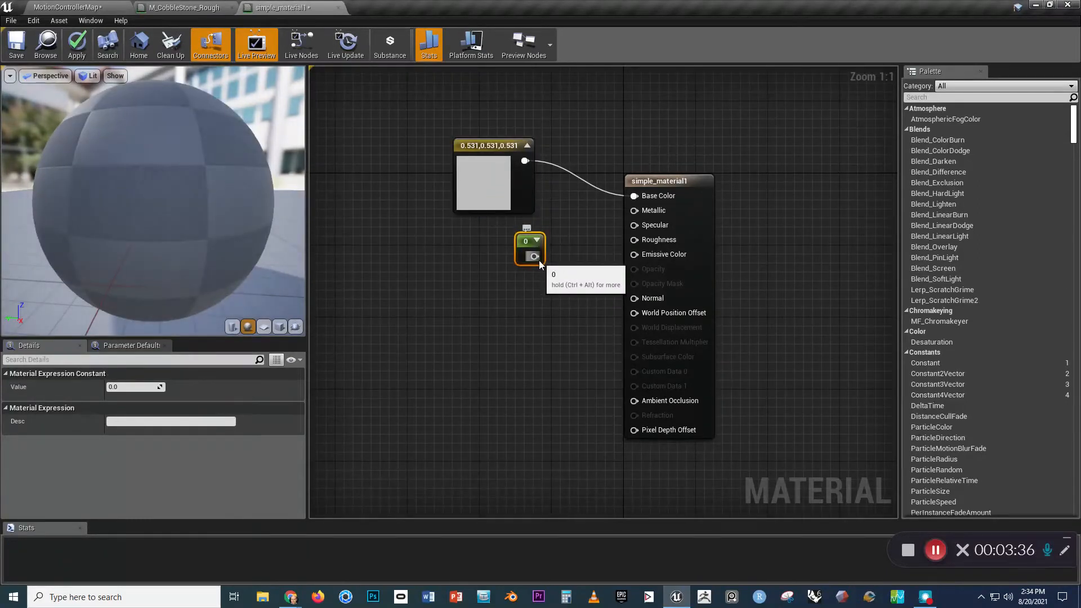
mouse_move(526, 236)
mouse_down()
mouse_move(536, 231)
mouse_move(526, 232)
mouse_up()
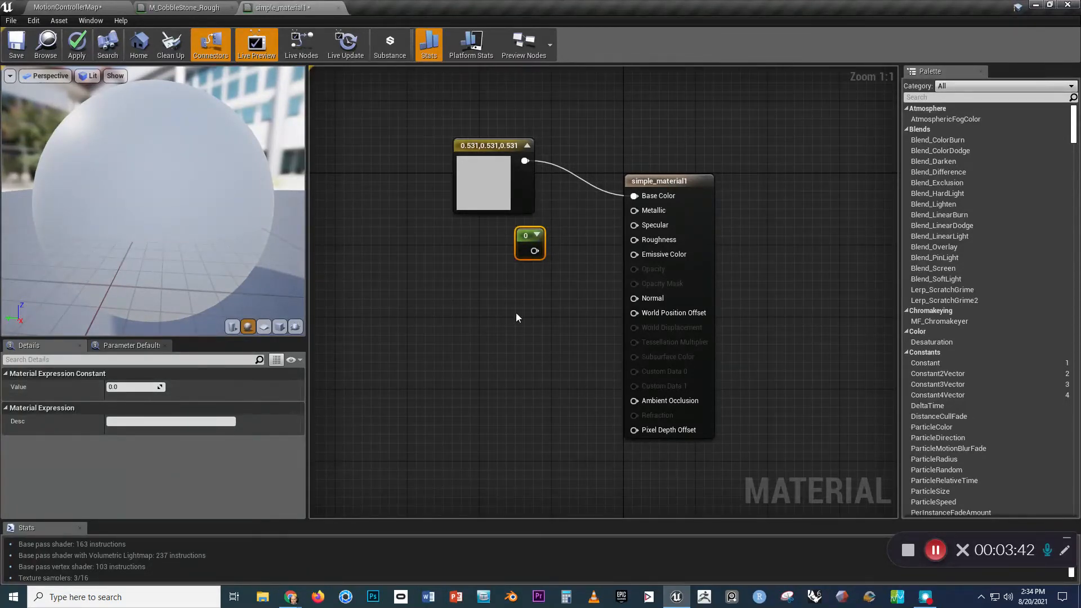
drag(535, 250, 638, 242)
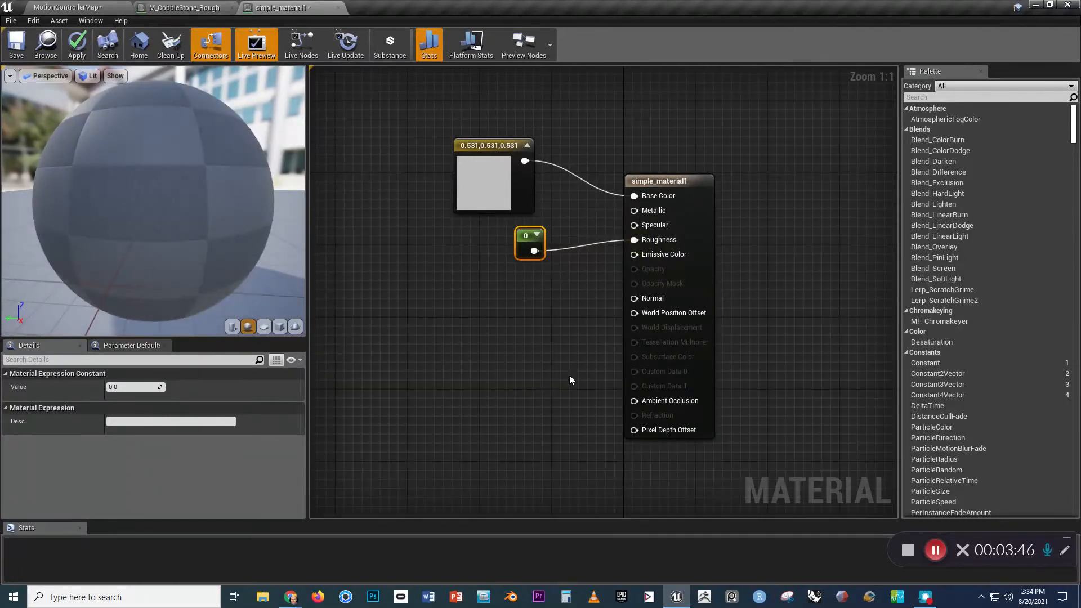
drag(222, 178, 221, 178)
drag(234, 282, 265, 162)
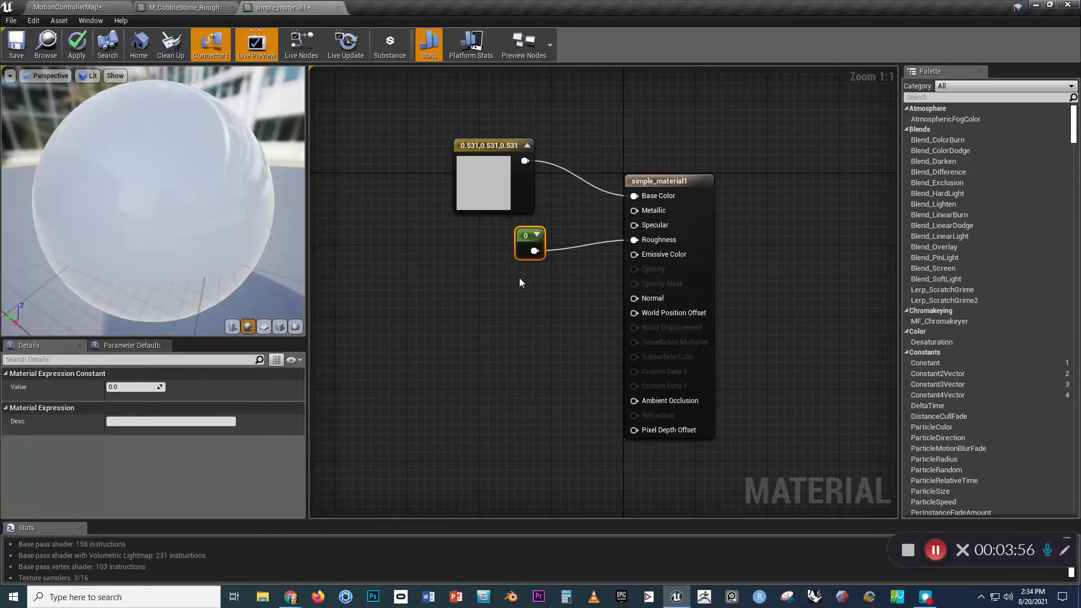
Set the Roughness constant's value to 1 and check the effect on the preview sphere.
click(121, 387)
text(1)
key(Return)
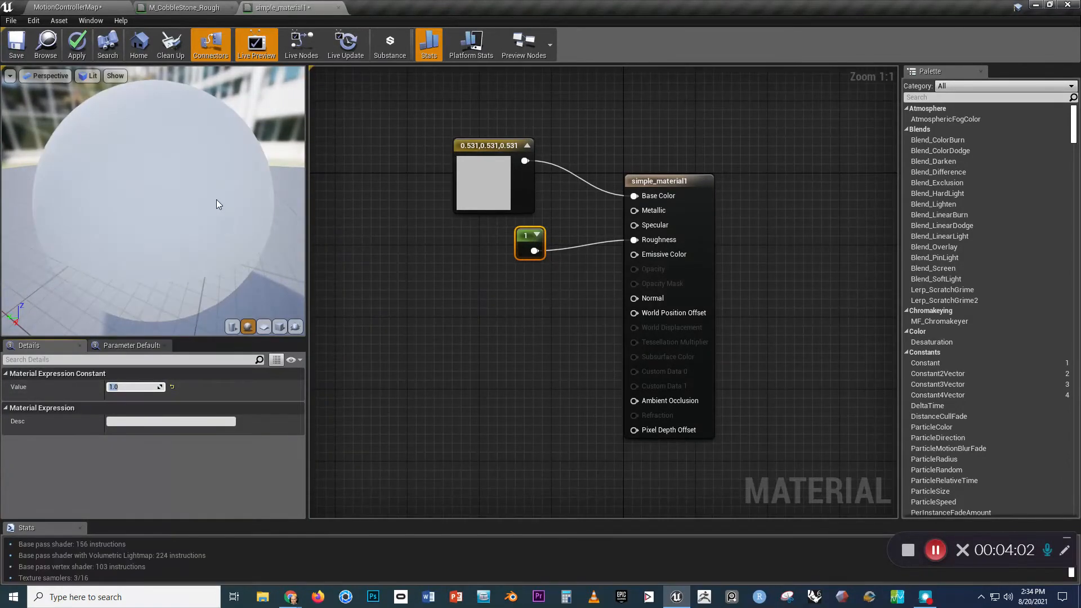
drag(209, 171, 208, 152)
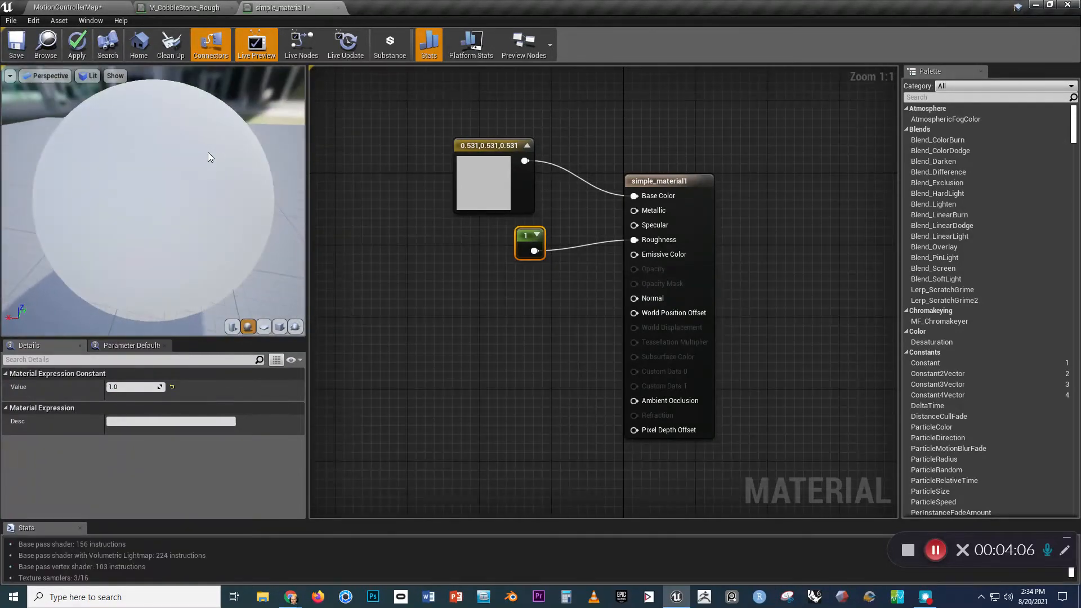
Add a Texture Sample node below the roughness constant and connect its RGB output to the material's Normal input.
right_drag(471, 306, 507, 295)
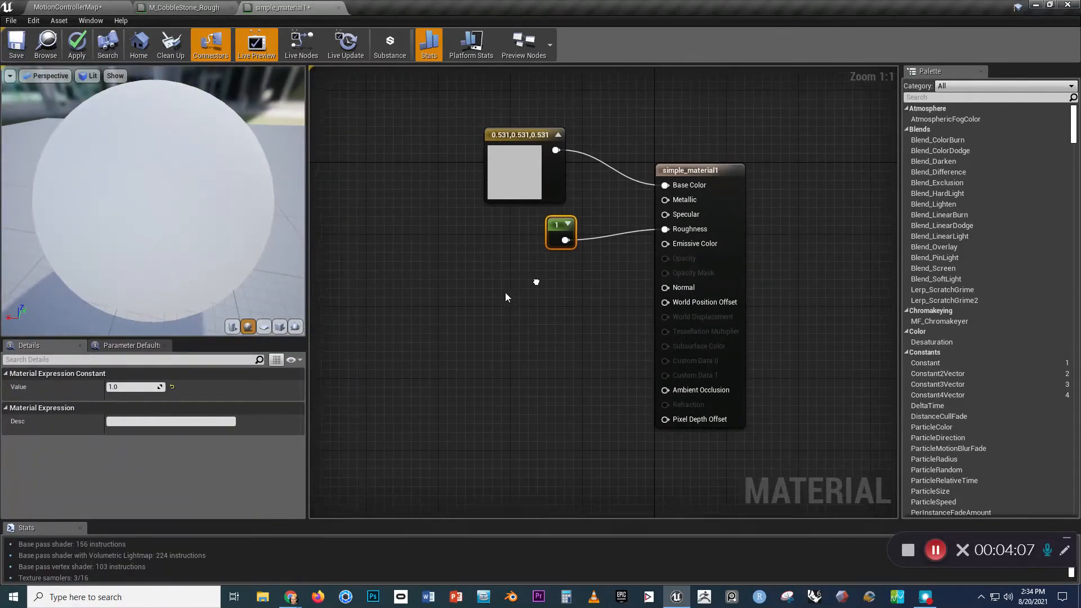
click(544, 289)
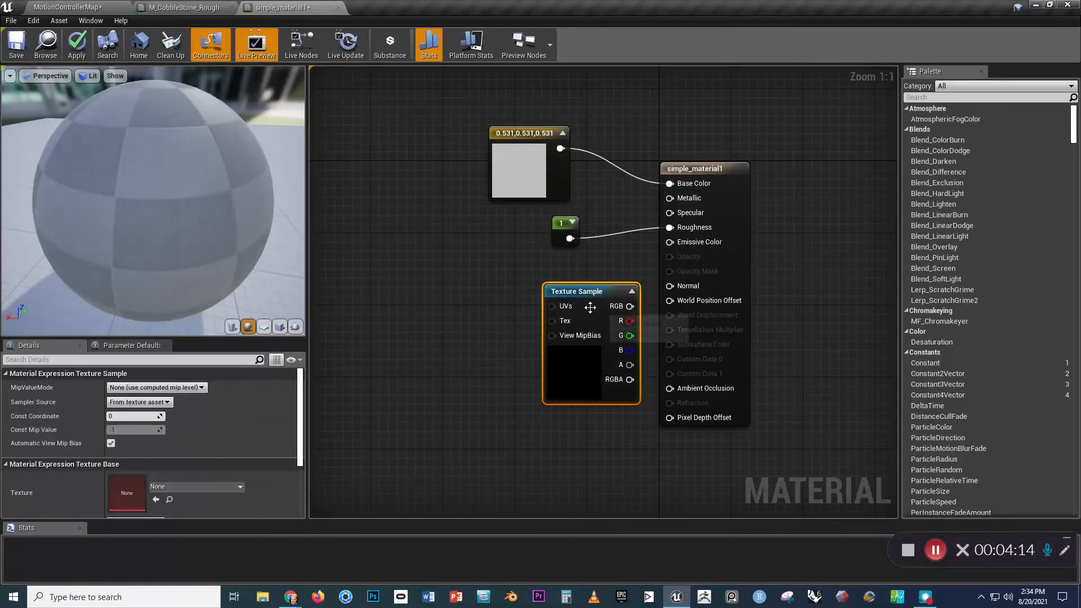
drag(598, 289, 534, 275)
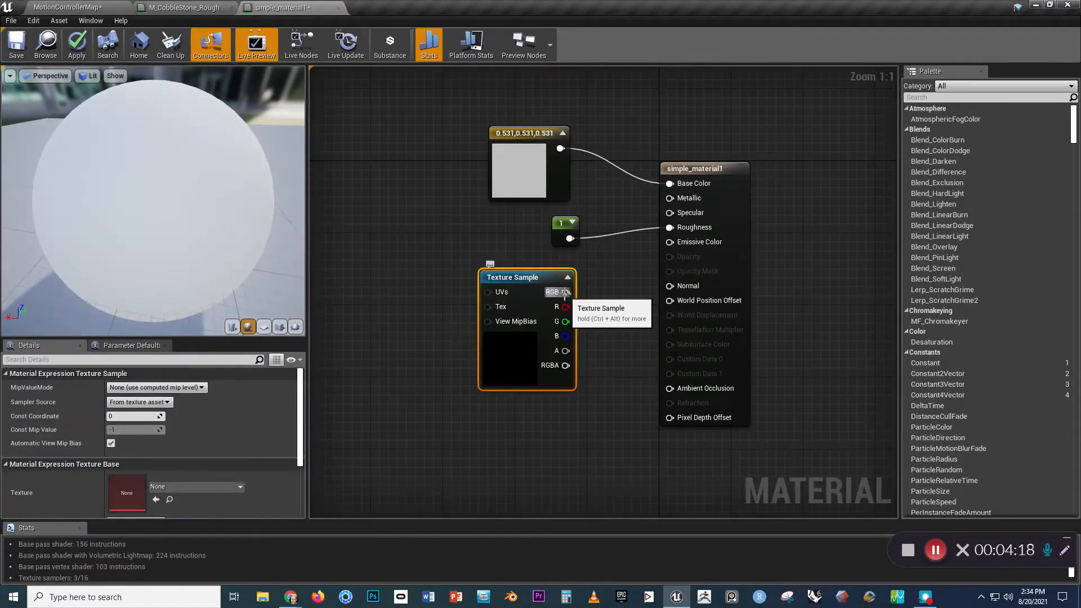
drag(565, 292, 670, 287)
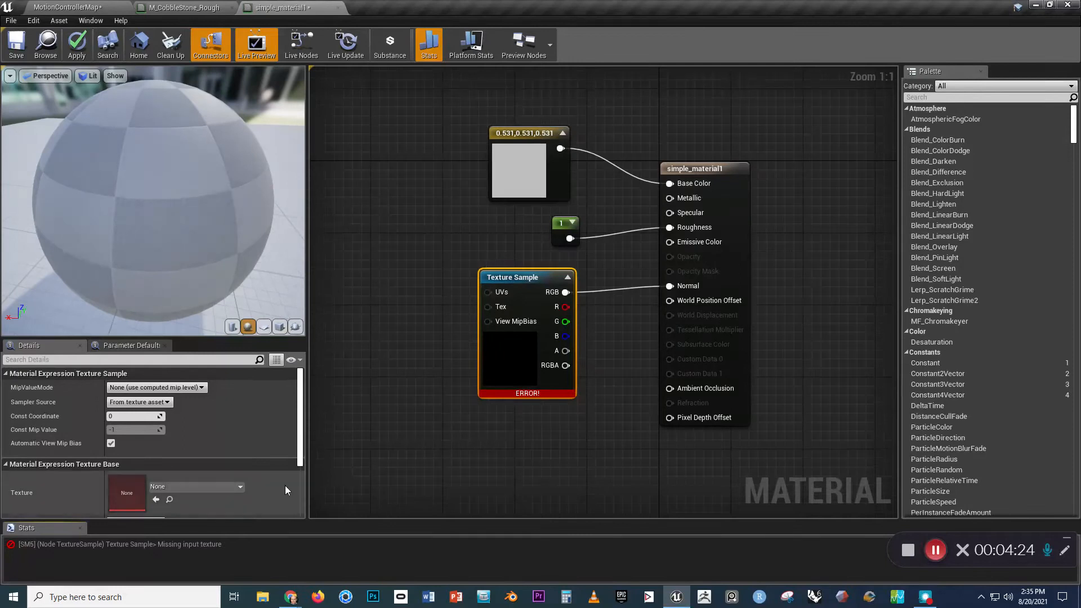
Search the textures for "tile" and assign TilePatine_N to the Texture Sample node.
click(213, 486)
text(tile)
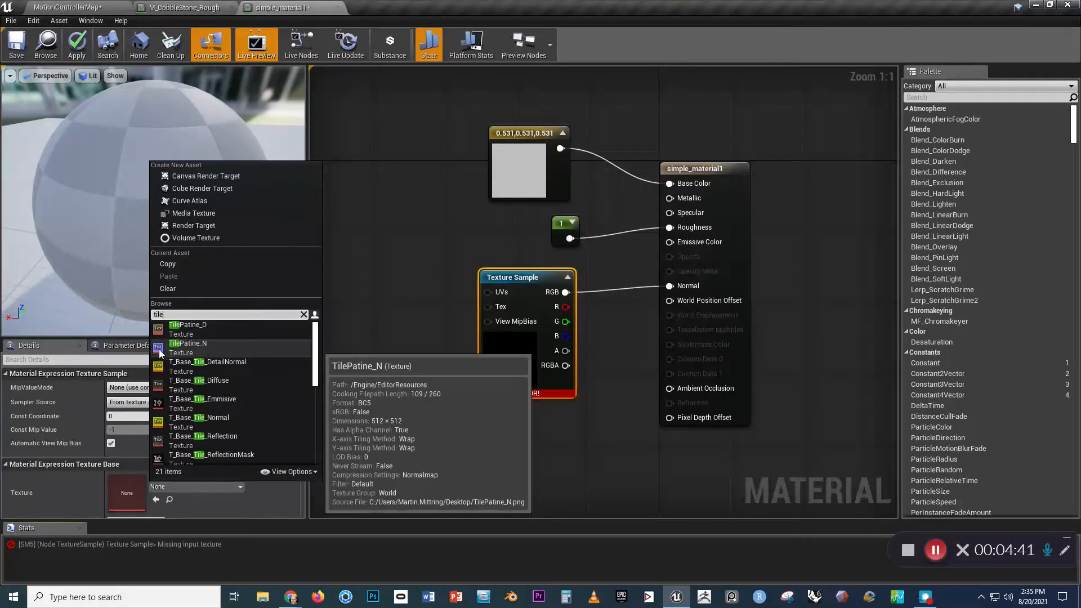
click(200, 350)
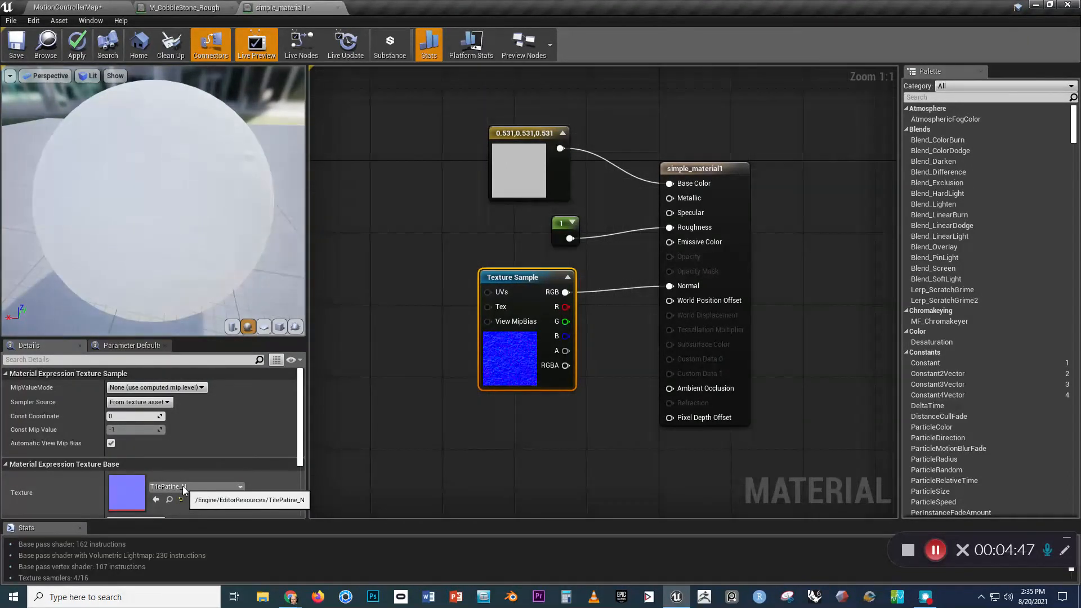
drag(207, 167, 259, 182)
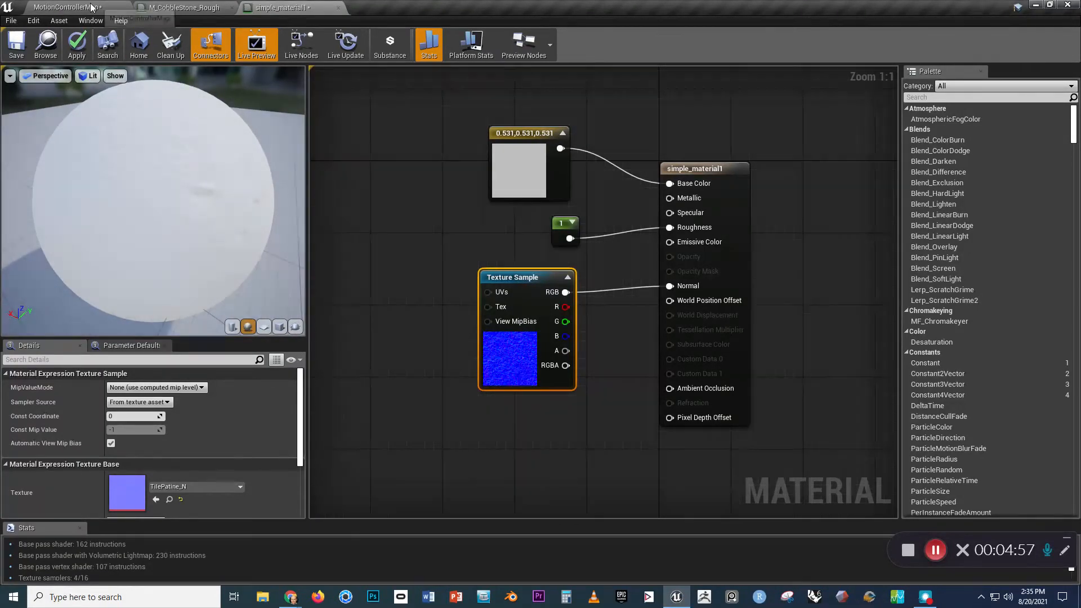
Save the material and apply simple_material1 to the large sphere in the MotionControllerMap level.
click(16, 45)
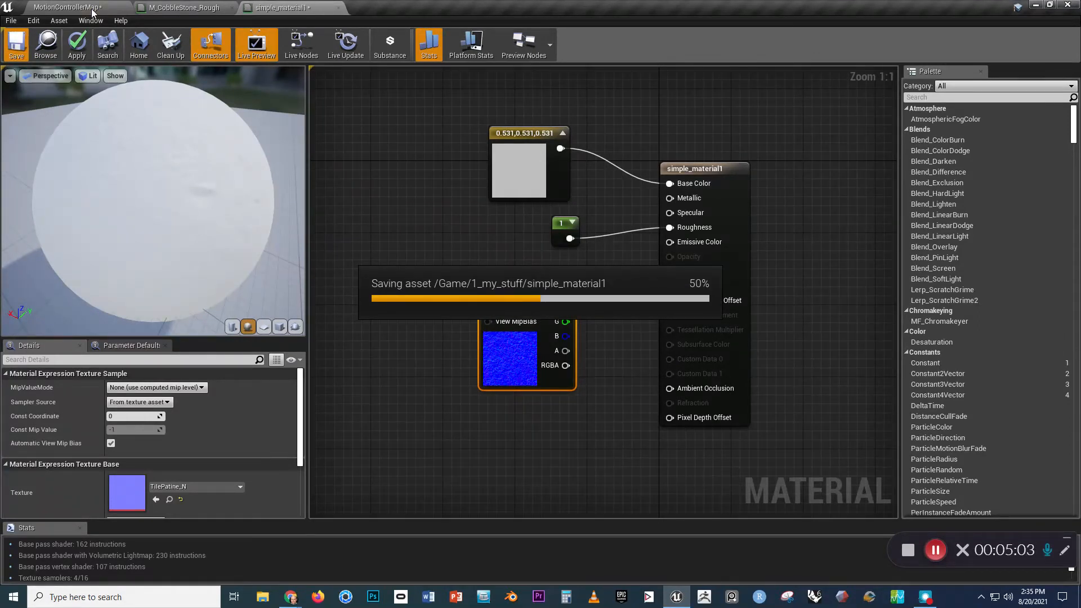
click(68, 7)
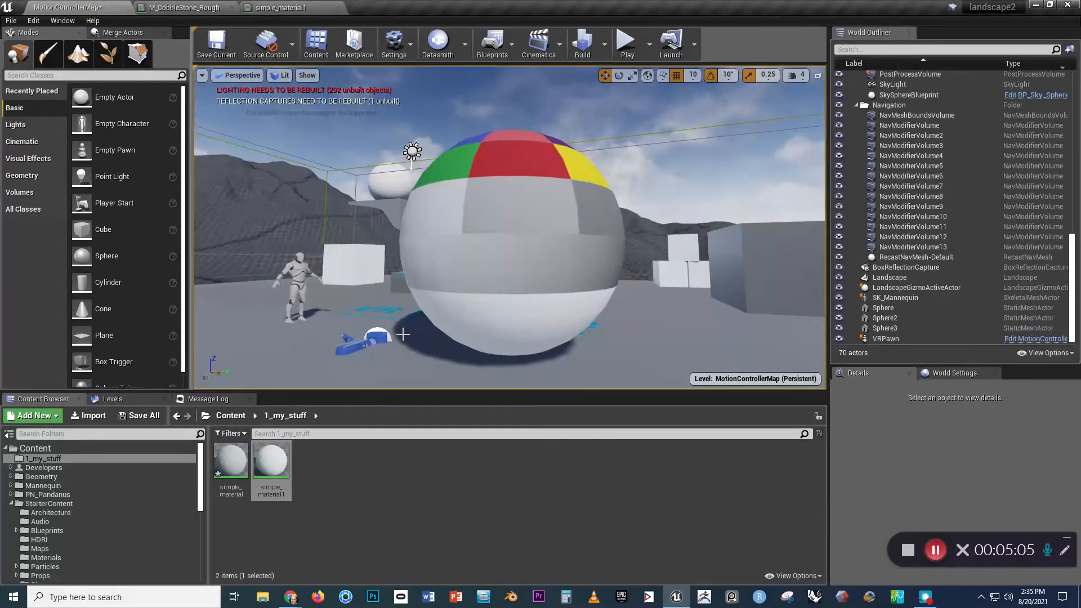
drag(271, 464, 449, 248)
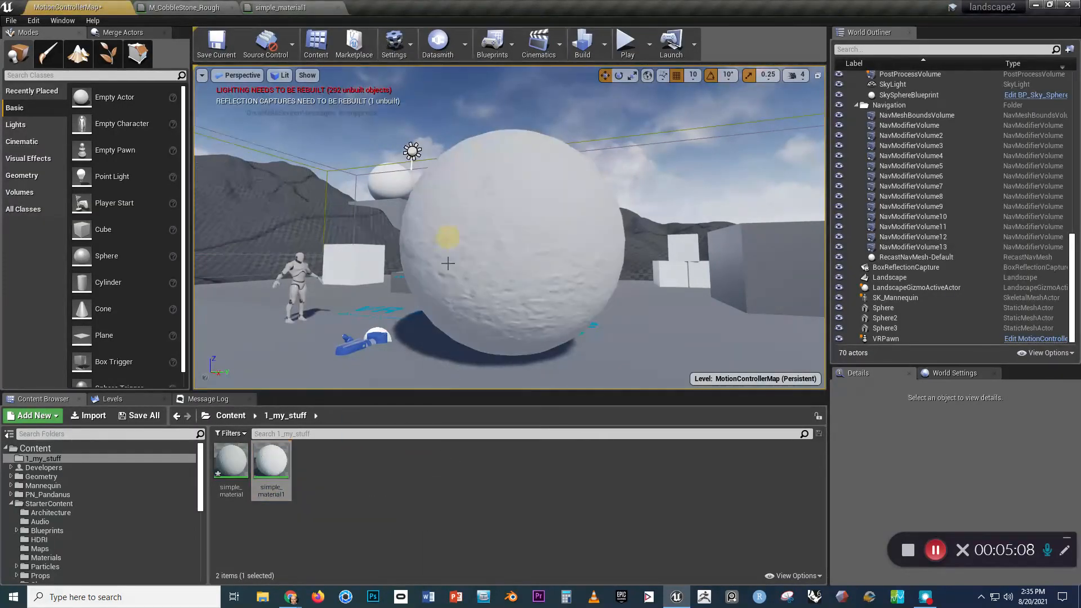
Examine the surface of the large sphere in the level from different distances and angles.
scroll(486, 285, up, 6)
right_drag(487, 285, 488, 285)
key(s)
key(d)
key(a)
key(w)
key(s)
key(d)
key(w)
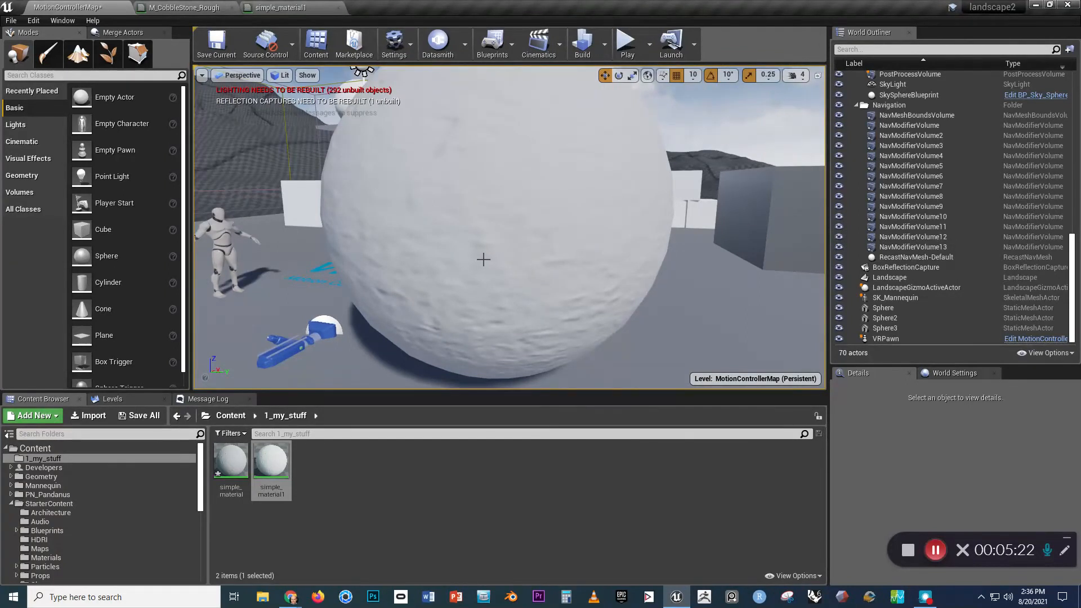
right_drag(482, 238, 481, 237)
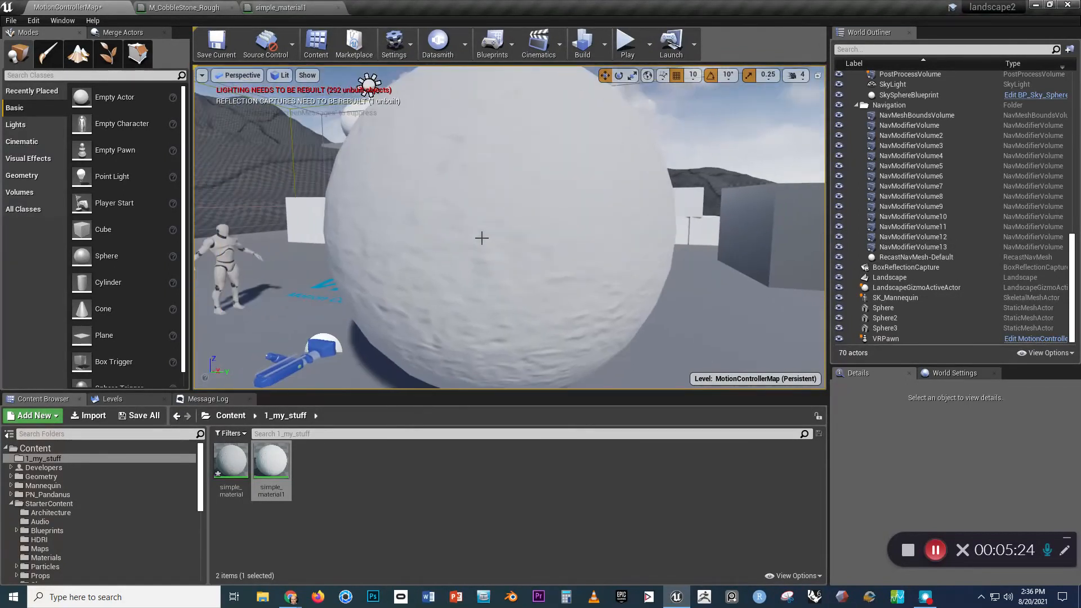
Return to the simple_material1 graph and add a TextureCoordinate node well away from the Texture Sample's input side.
click(302, 10)
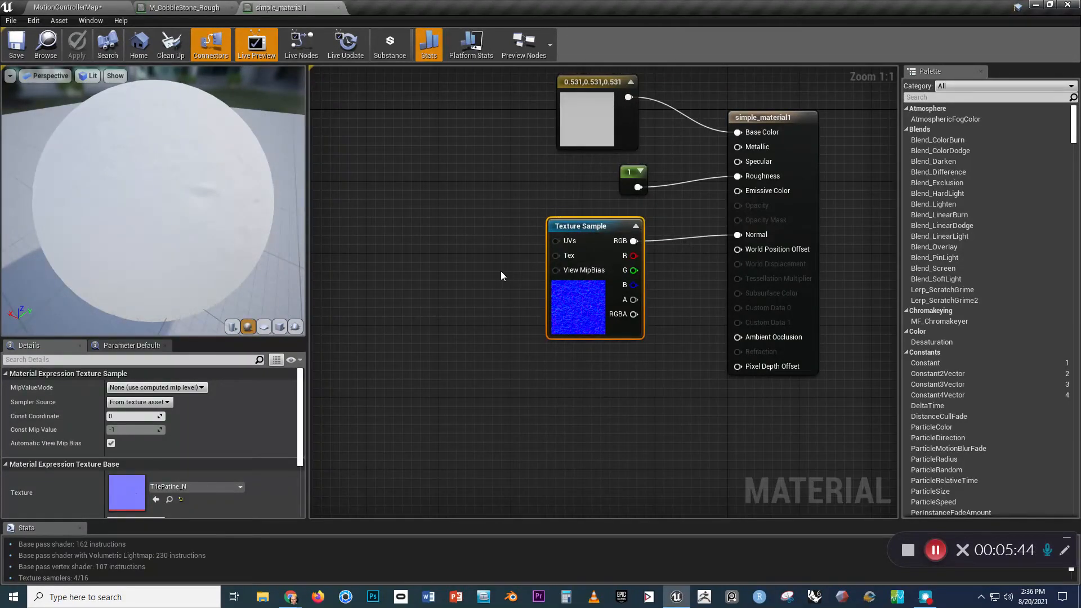
right_click(444, 206)
text(coord)
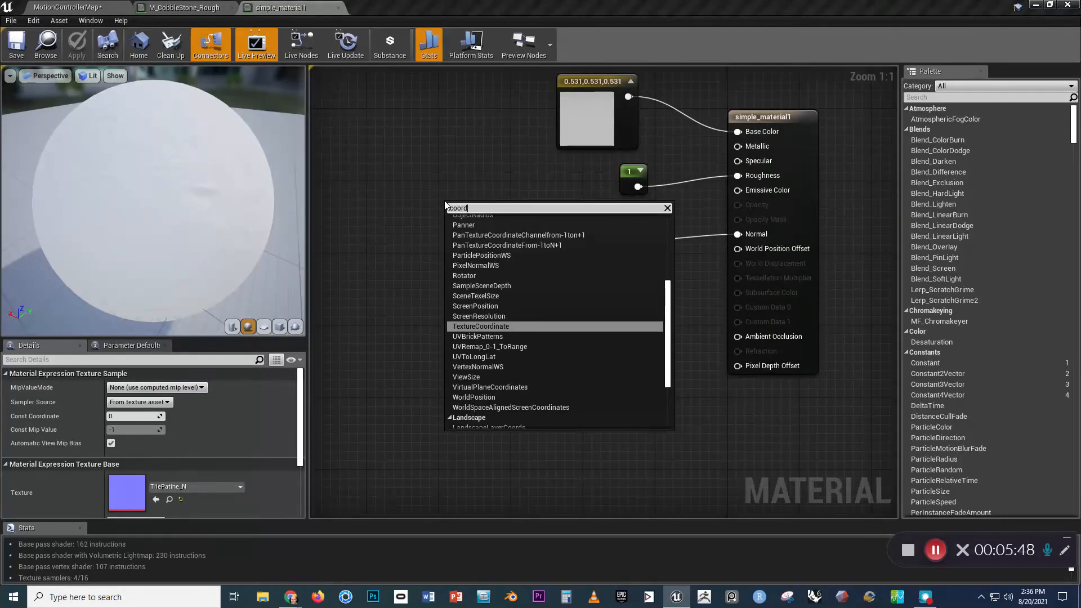
key(Return)
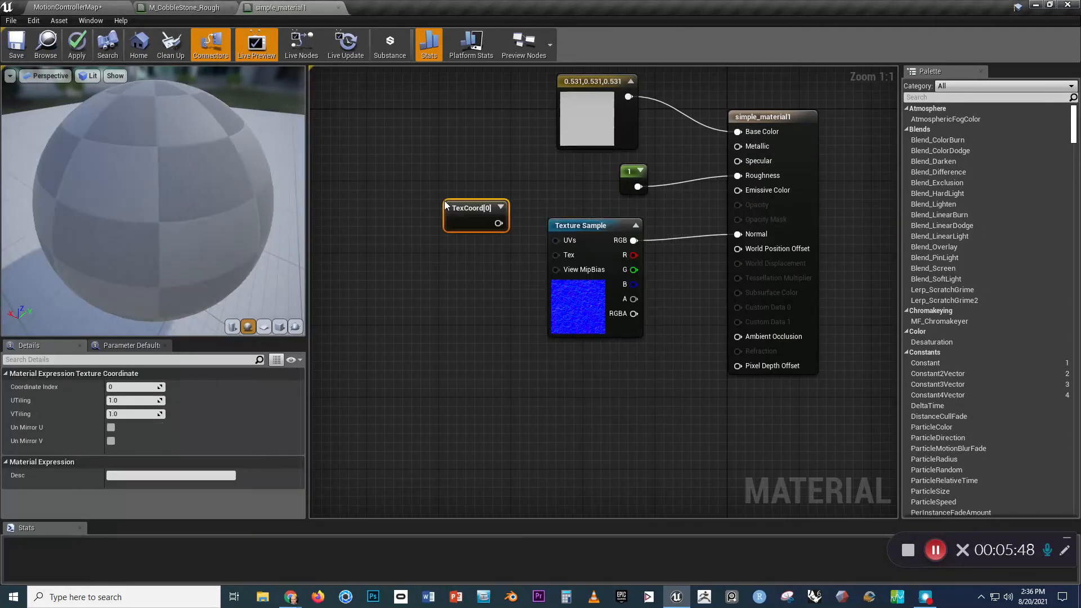
drag(492, 211, 398, 202)
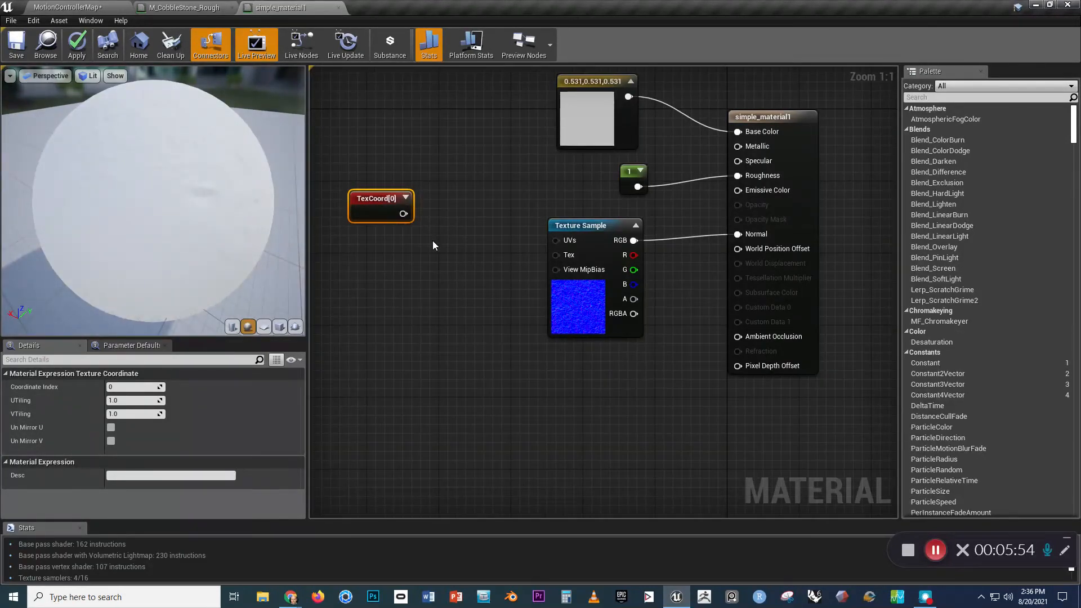
Add a Multiply node between TexCoord and Texture Sample, and a Constant node below TexCoord.
click(432, 241)
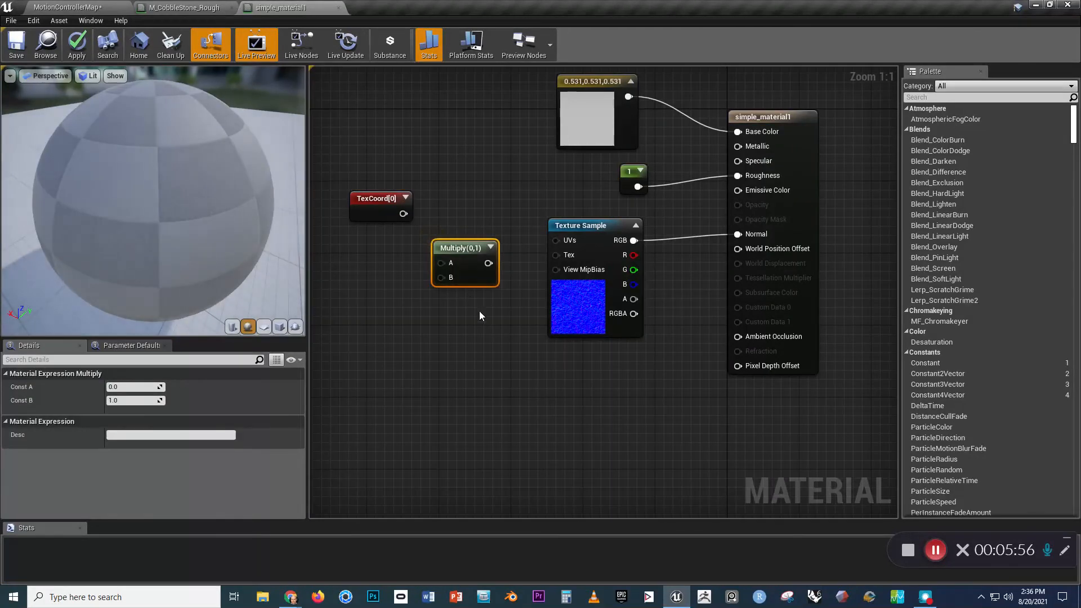
drag(472, 252, 478, 230)
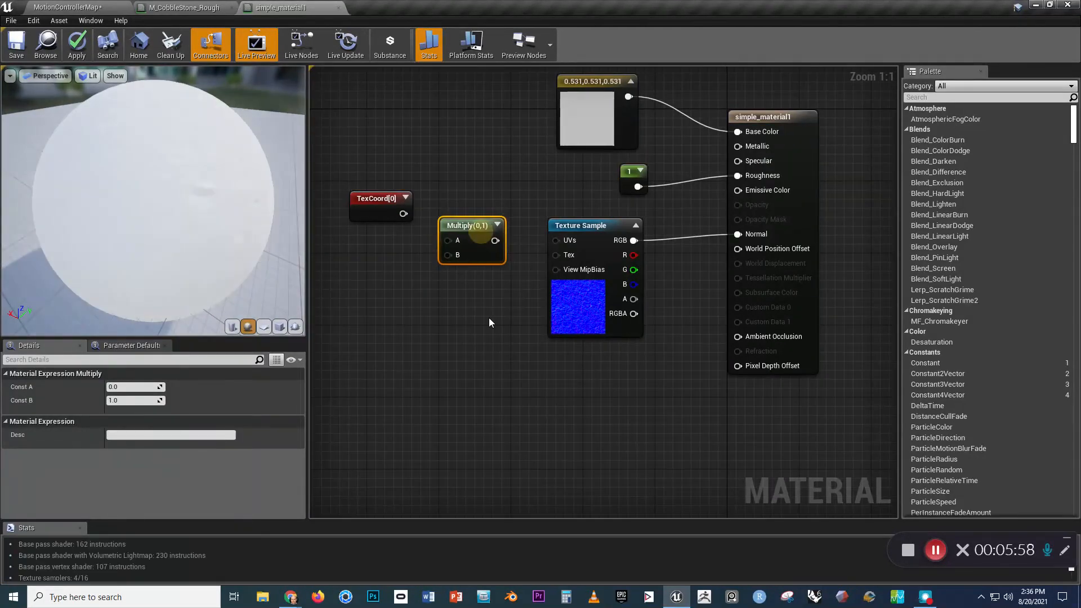
click(386, 261)
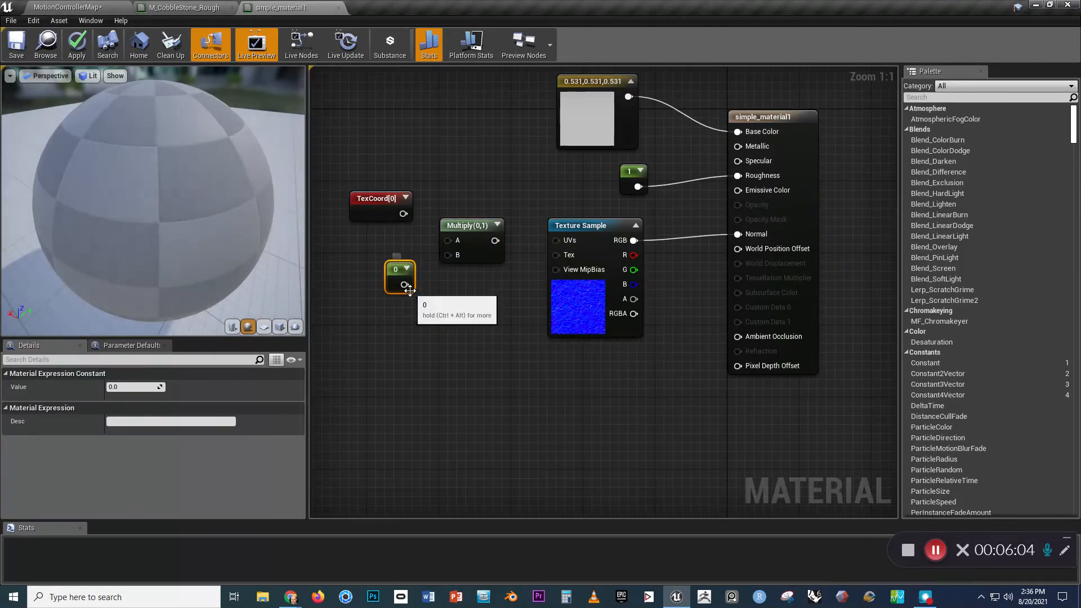
Connect TexCoord to Multiply's A input, the new constant to B, and Multiply's output to the Texture Sample's UVs.
drag(403, 213, 446, 240)
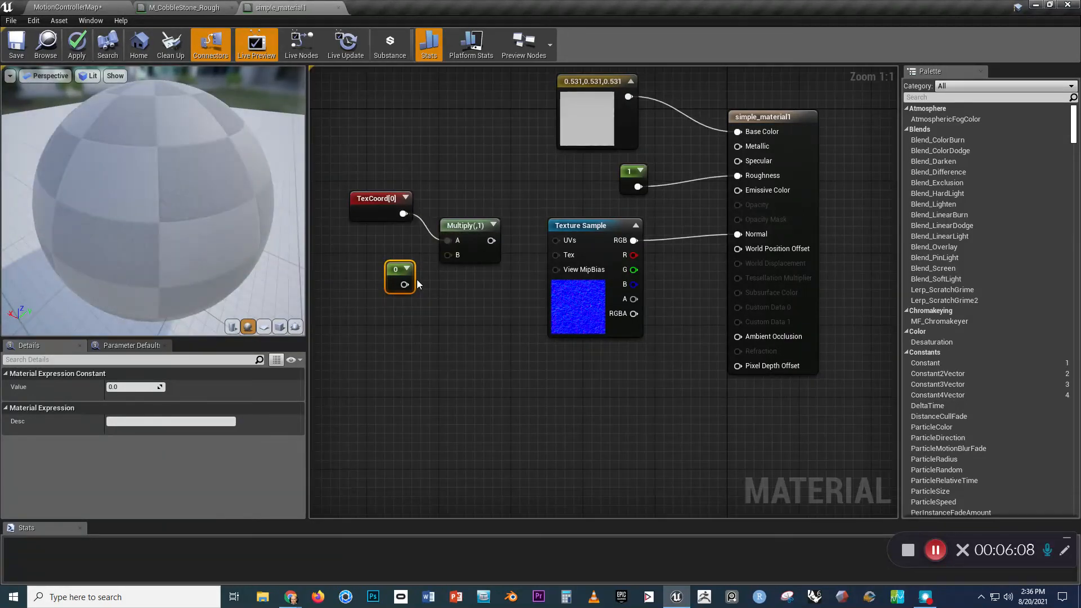
drag(404, 284, 451, 257)
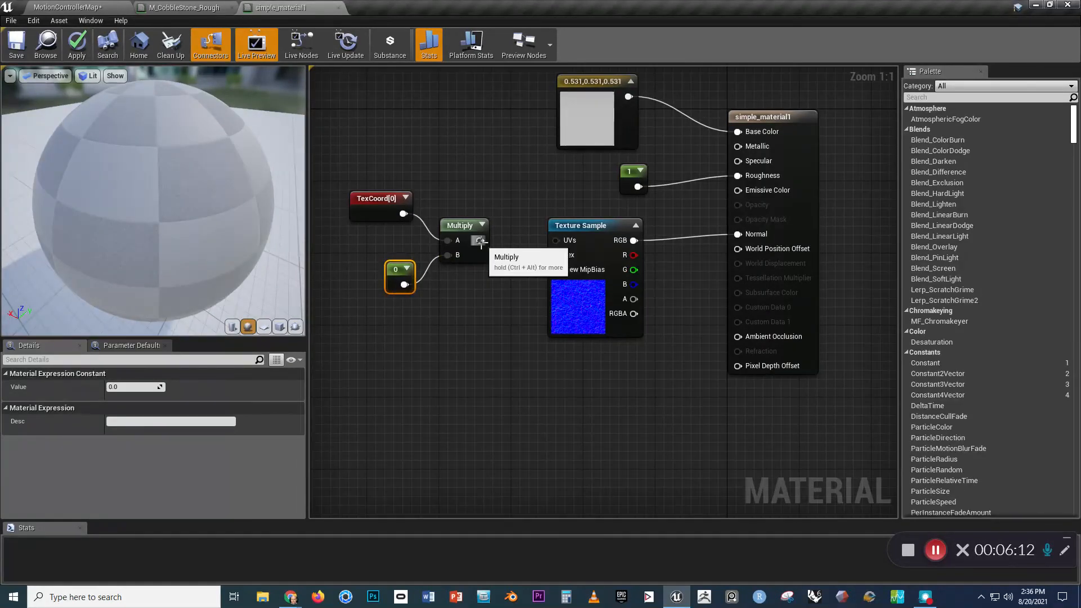
drag(481, 242, 559, 239)
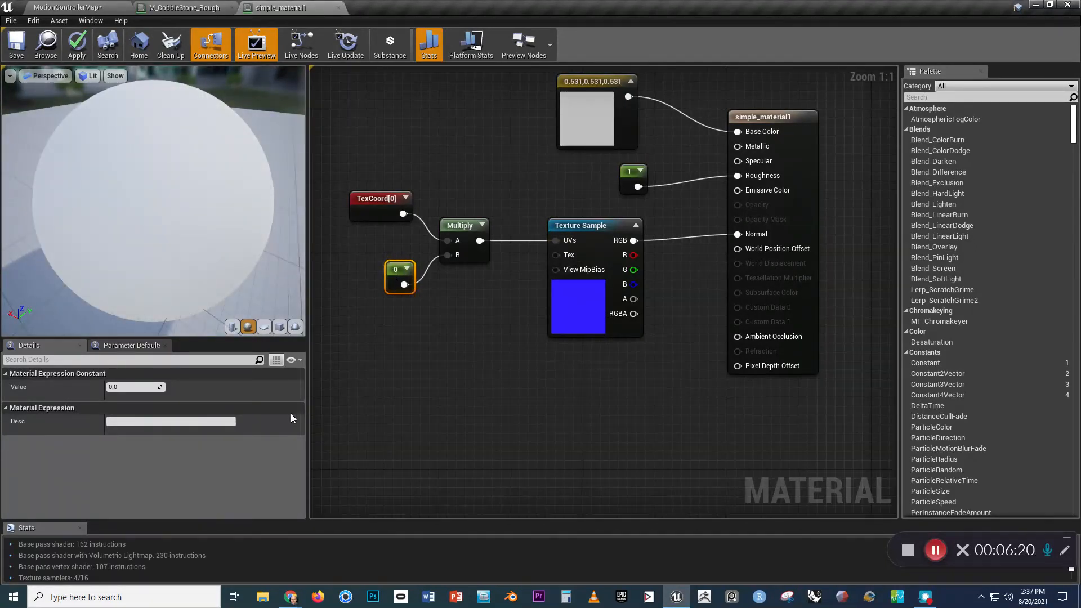
drag(235, 194, 234, 202)
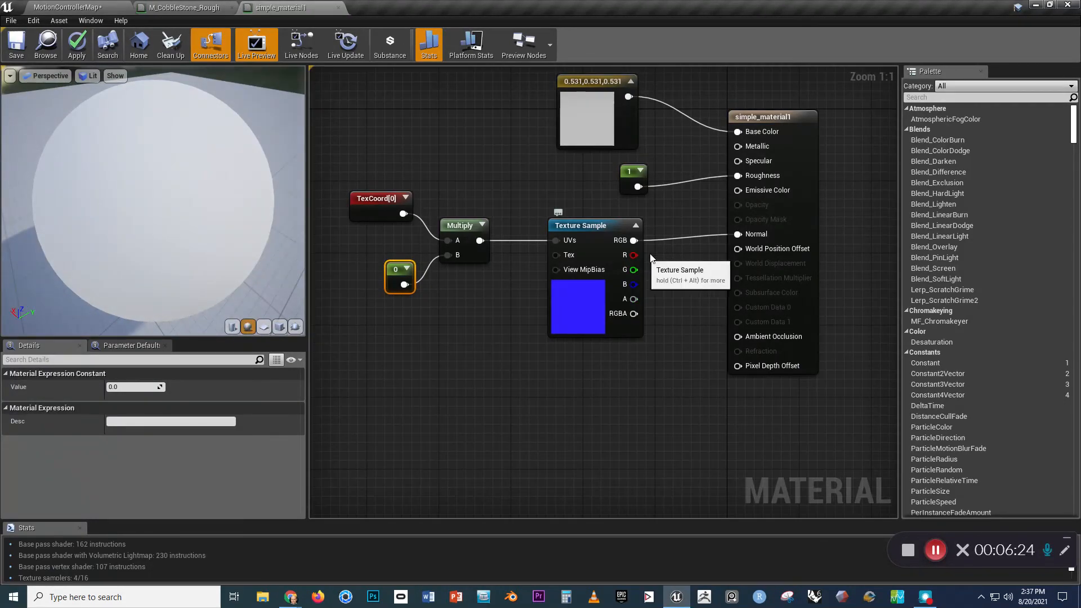
Set the constant feeding Multiply to 1 and check the bumps on the preview sphere.
click(121, 386)
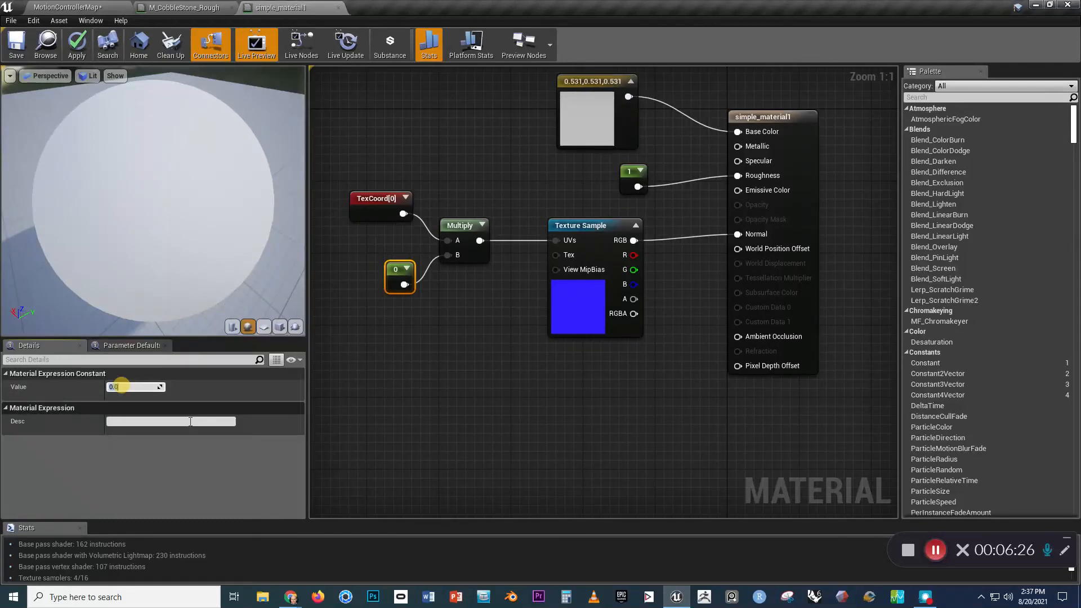
click(405, 389)
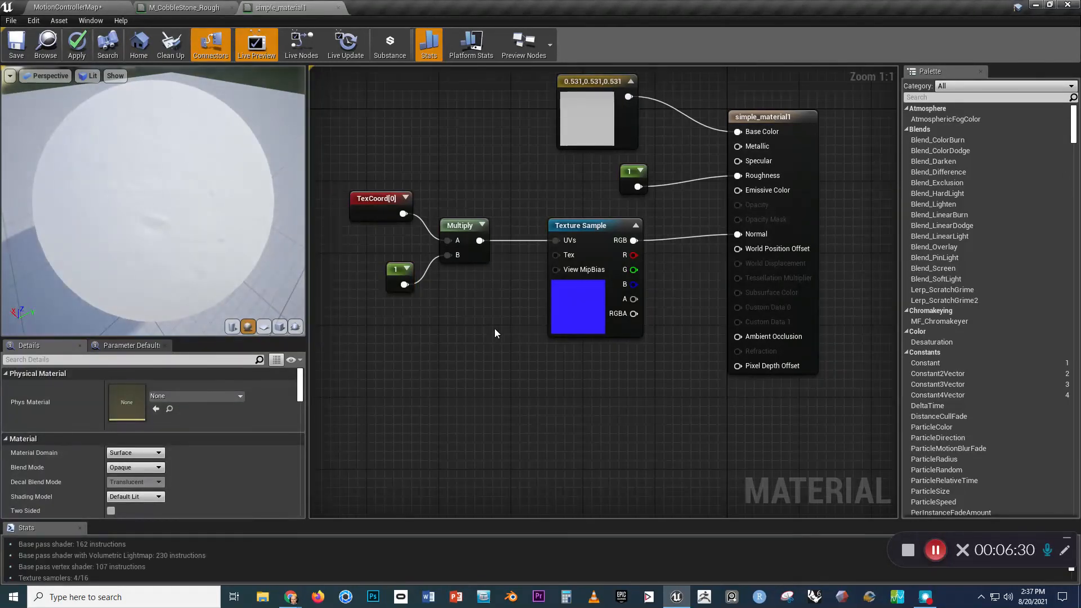
drag(257, 230, 256, 231)
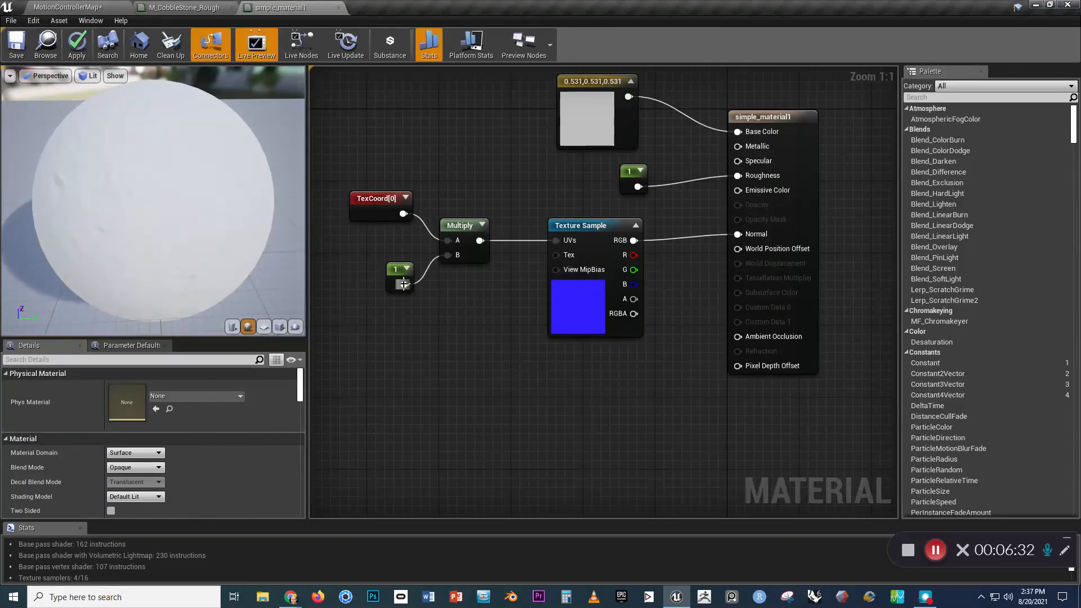
drag(184, 190, 178, 215)
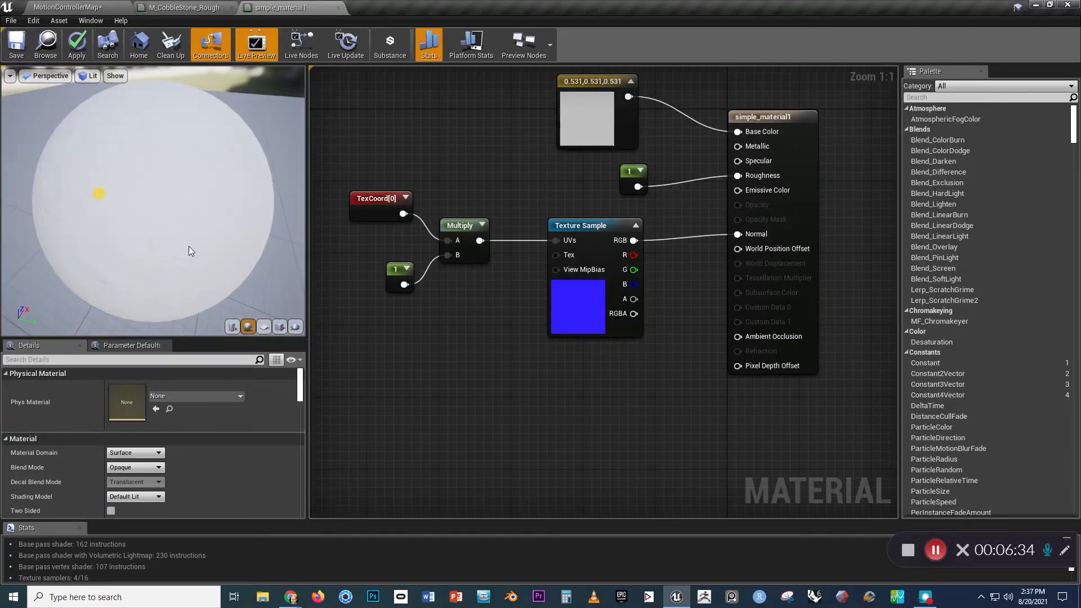
Set the constant feeding Multiply's B input to 5.
click(400, 276)
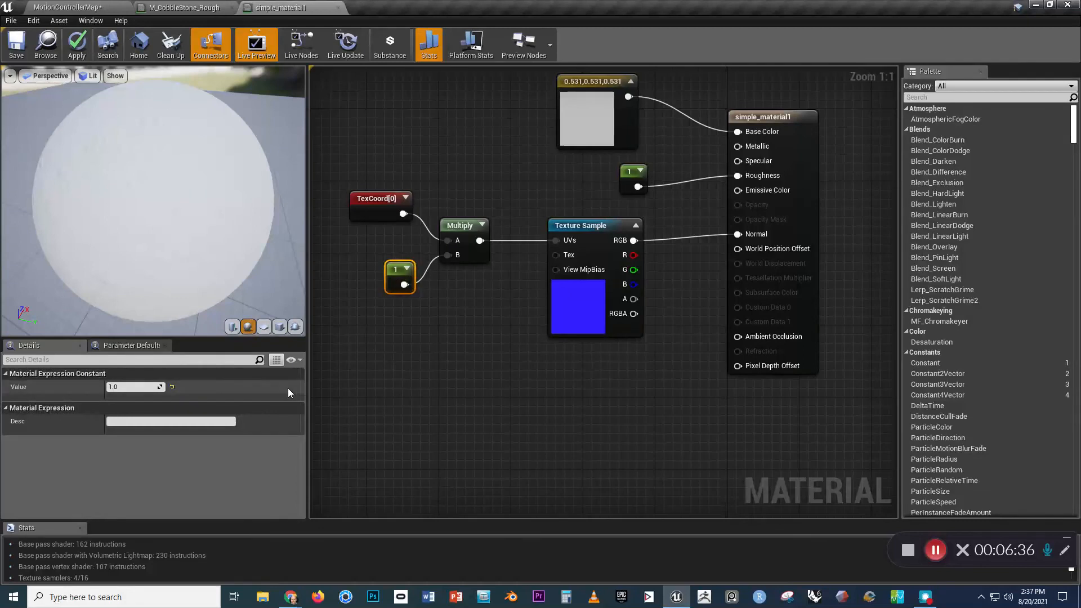
click(127, 387)
text(5)
click(424, 370)
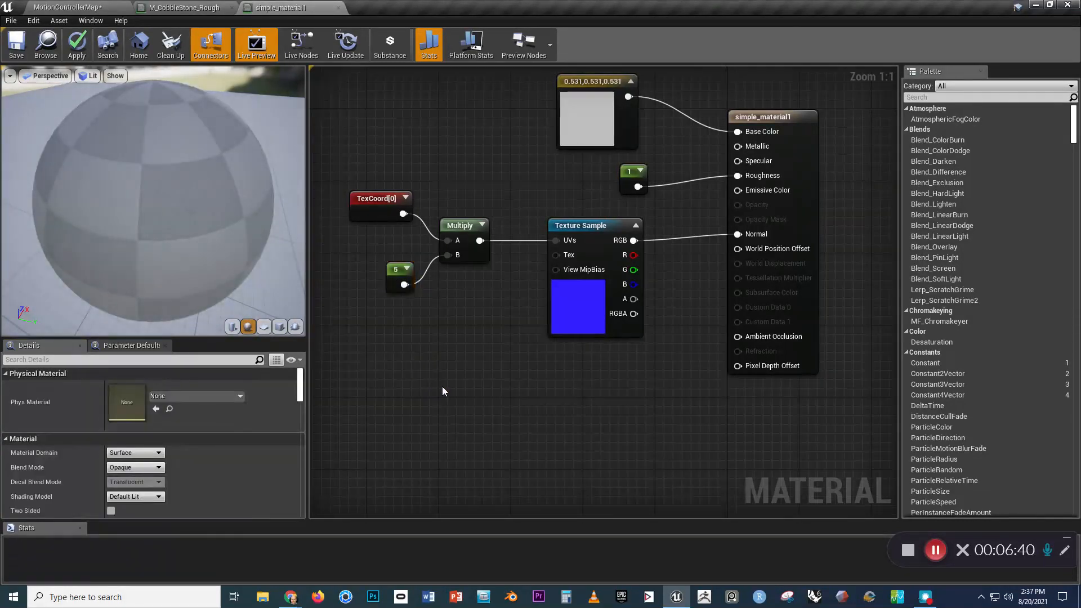
Save the material and view the updated large sphere in the MotionControllerMap level.
click(17, 45)
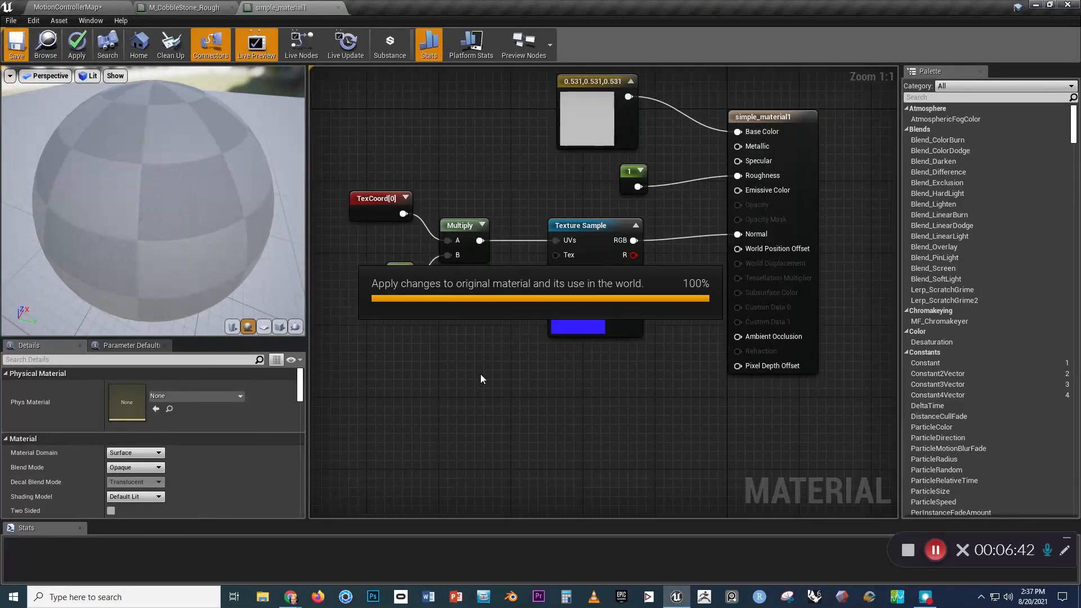
click(73, 9)
right_drag(547, 224, 547, 224)
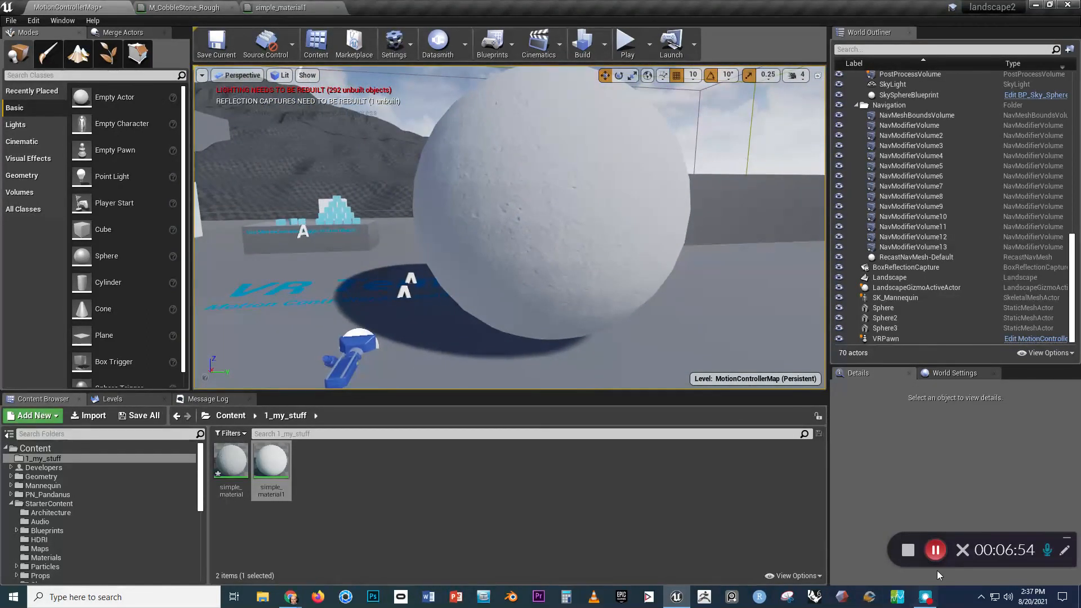